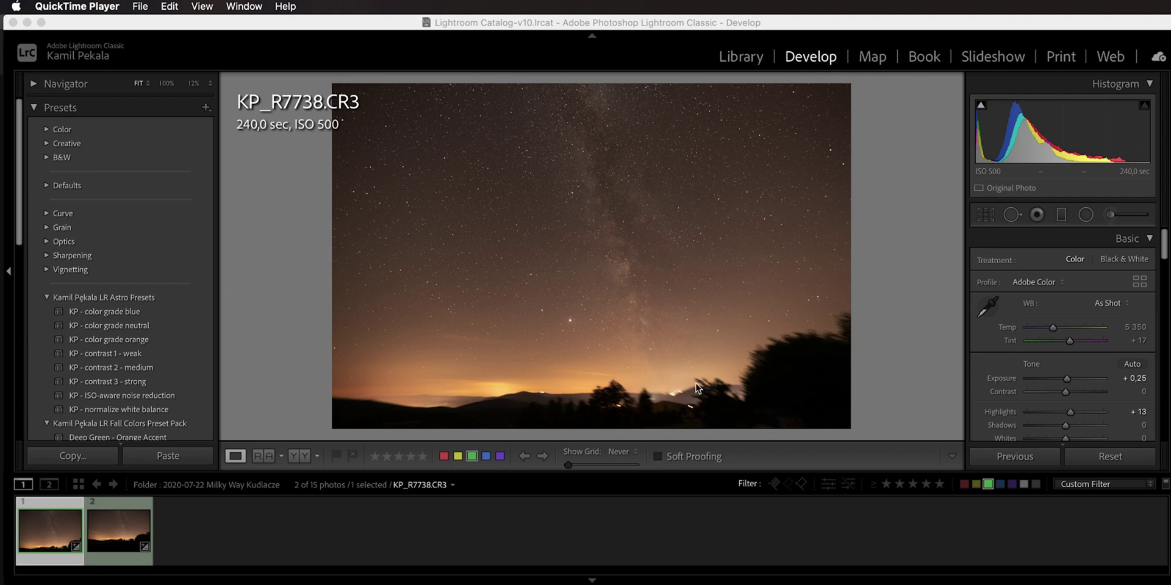
- Load KP_R7739.CR3 in Develop, then add KP_R7738.CR3 to the selection
{"action": "left_click", "coordinate": [131, 532]}
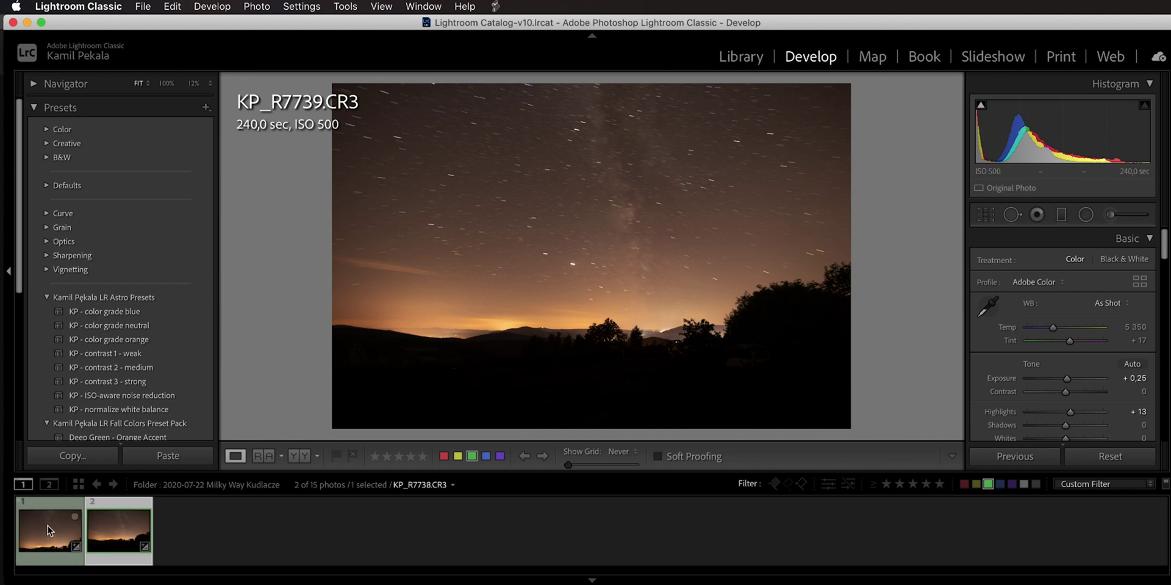
{"action": "left_click", "coordinate": [48, 532], "text": "shift"}
- Send both selected exposures to Photoshop via Edit In > Open as Smart Object
{"action": "right_click", "coordinate": [124, 540]}
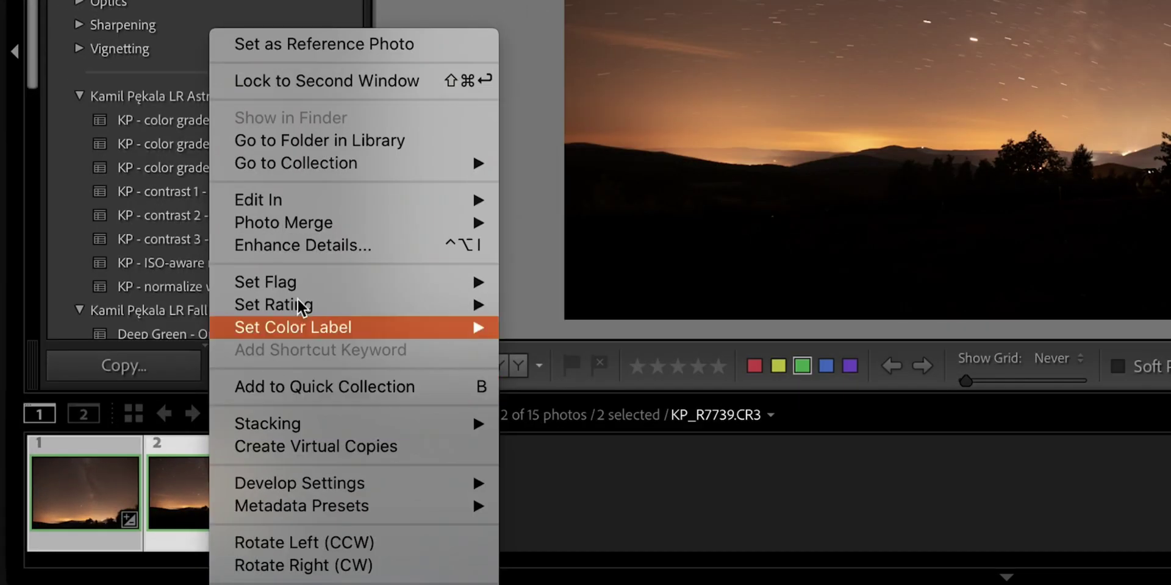
{"action": "mouse_move", "coordinate": [258, 361]}
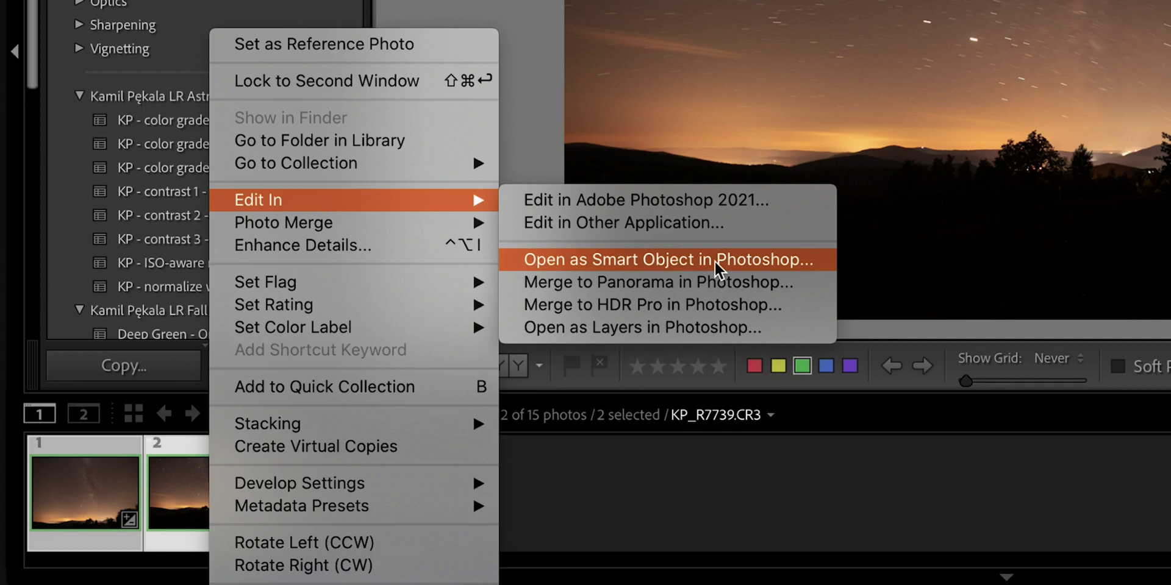
{"action": "left_click", "coordinate": [641, 261]}
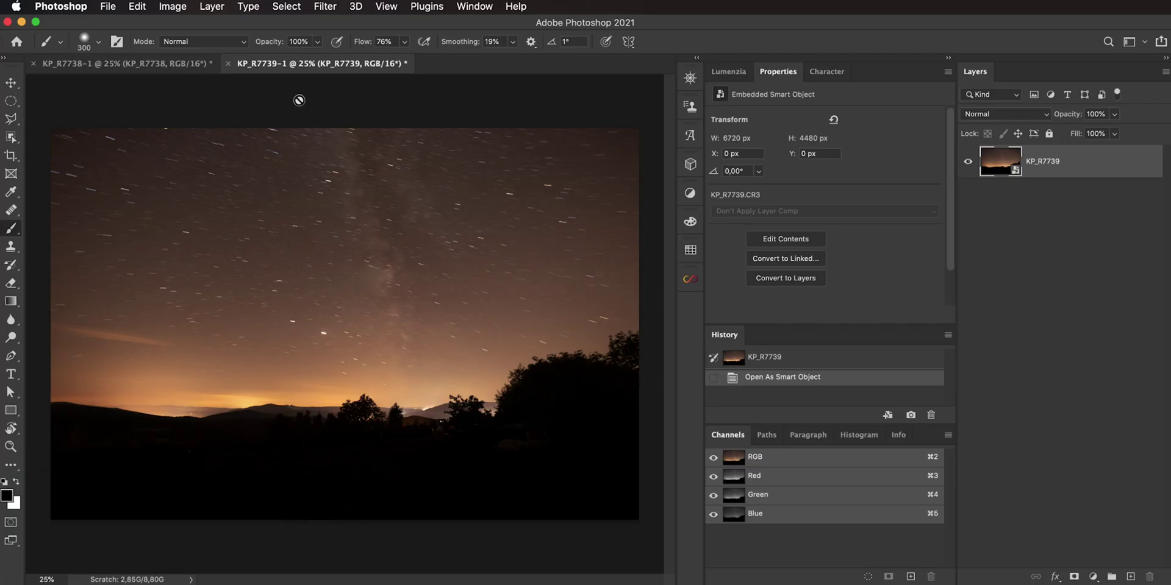
- Duplicate the KP_R7739 layer into KP_R7738-1 and close KP_R7739-1 without saving
{"action": "right_click", "coordinate": [1073, 164]}
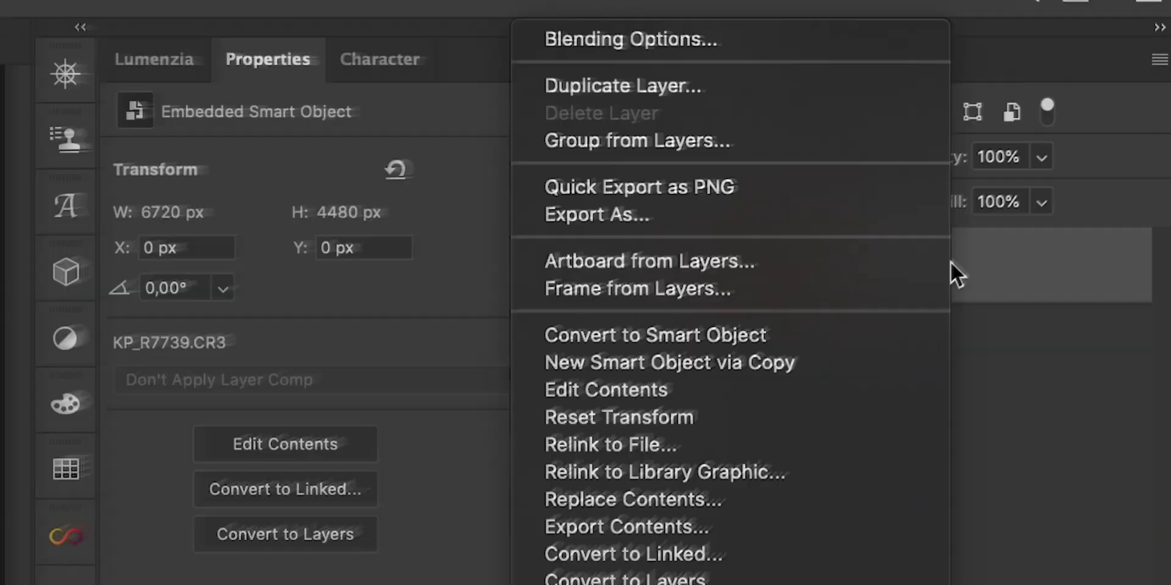
{"action": "left_click", "coordinate": [951, 86]}
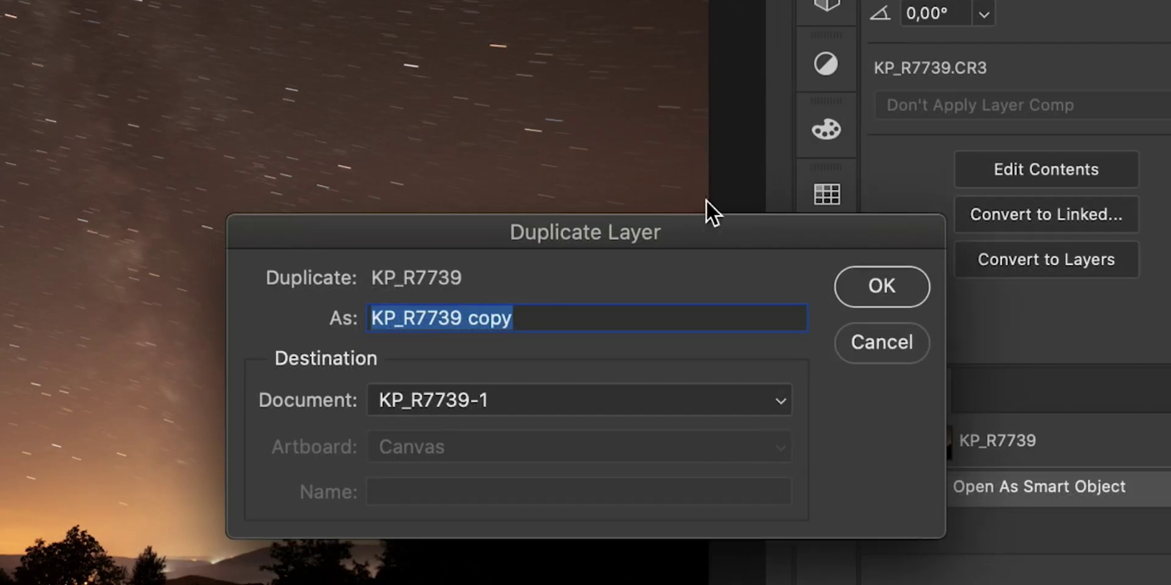
{"action": "left_click", "coordinate": [575, 400]}
{"action": "left_click", "coordinate": [569, 379]}
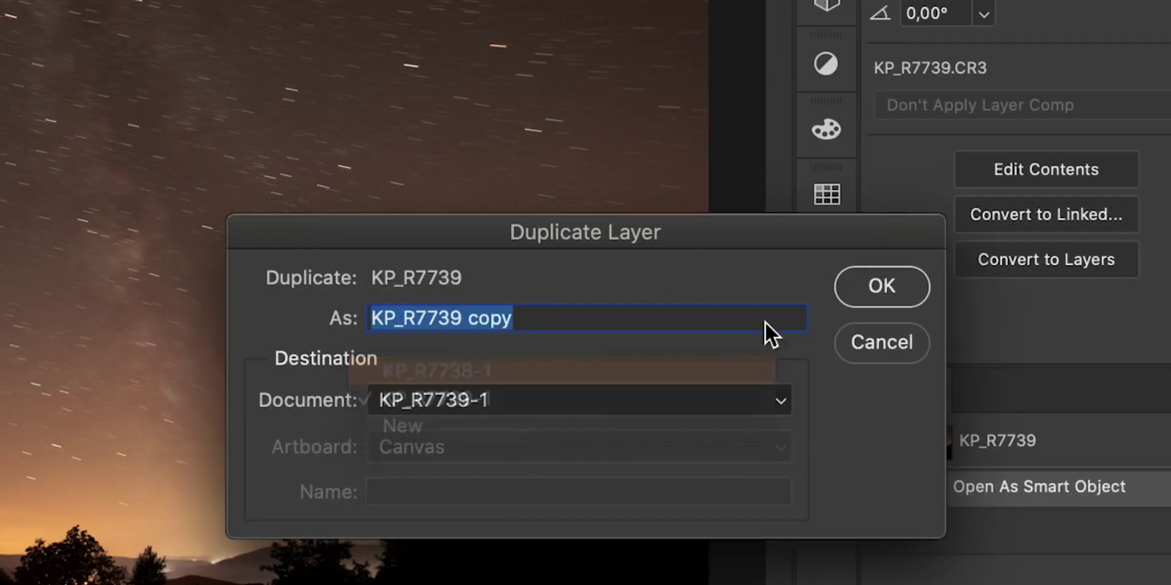
{"action": "left_click", "coordinate": [882, 287]}
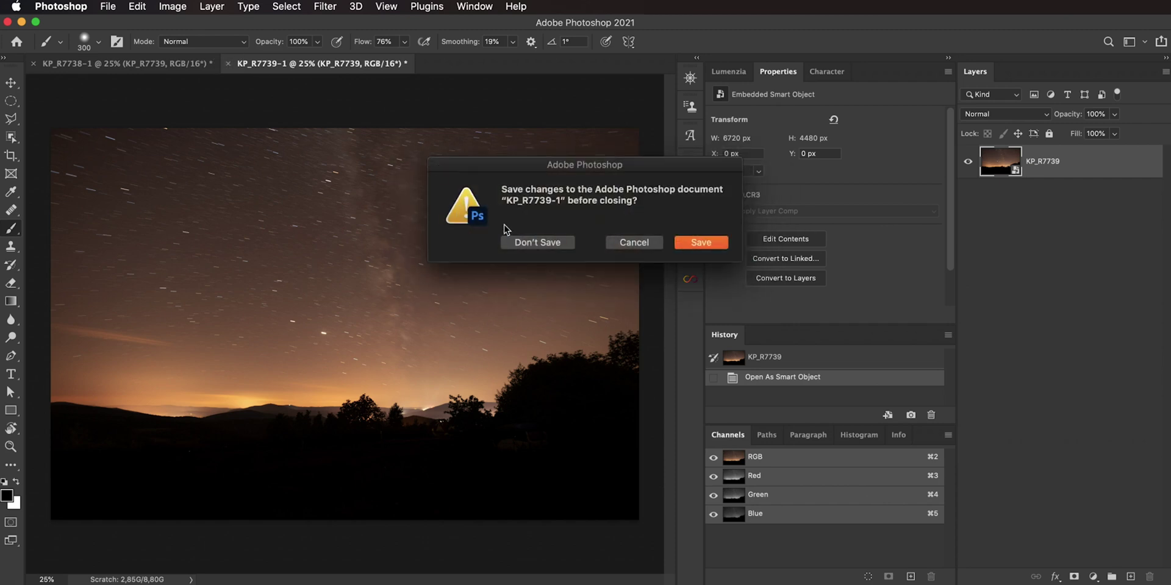
{"action": "left_click", "coordinate": [539, 243]}
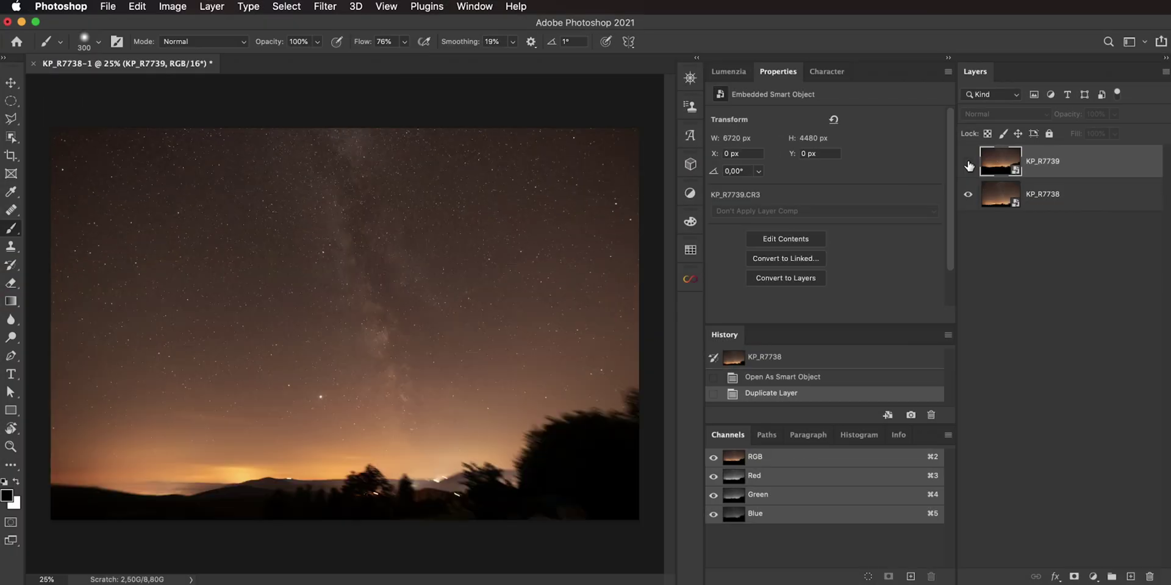
- Rename the layers Ground and Sky, keep both visible, and select Ground
{"action": "left_click", "coordinate": [704, 266]}
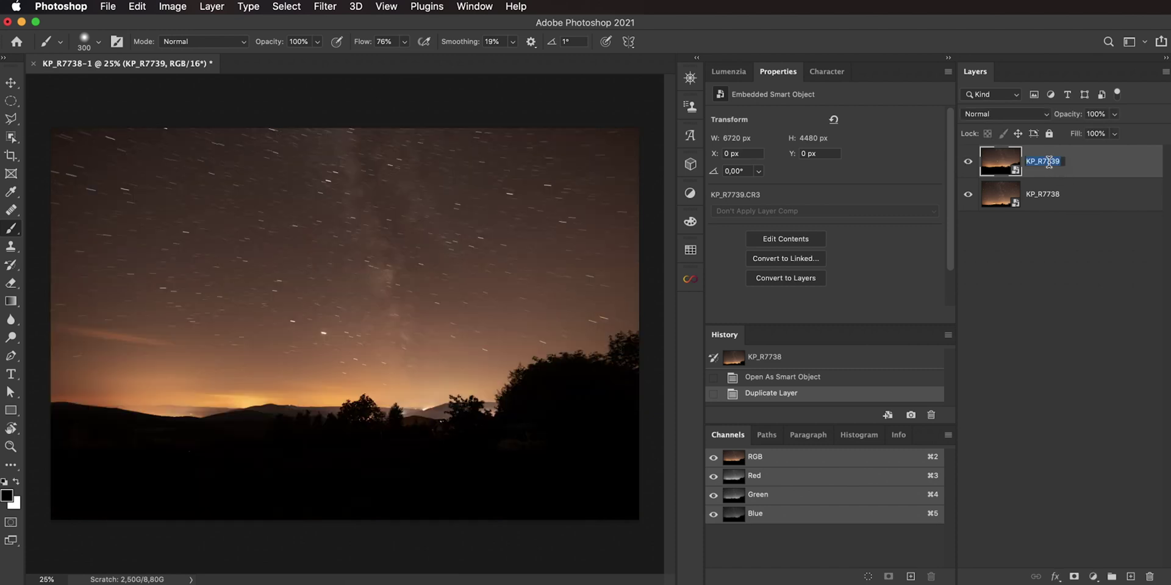
{"action": "key", "text": "Return"}
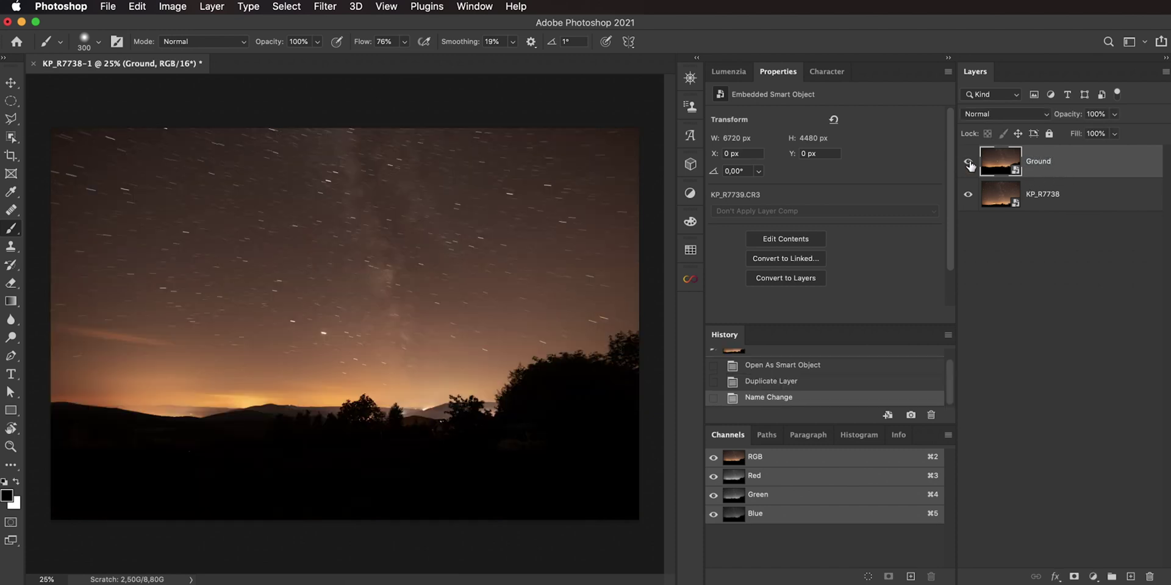
{"action": "left_click", "coordinate": [968, 162]}
{"action": "double_click", "coordinate": [1045, 201]}
{"action": "type", "text": "Sky"}
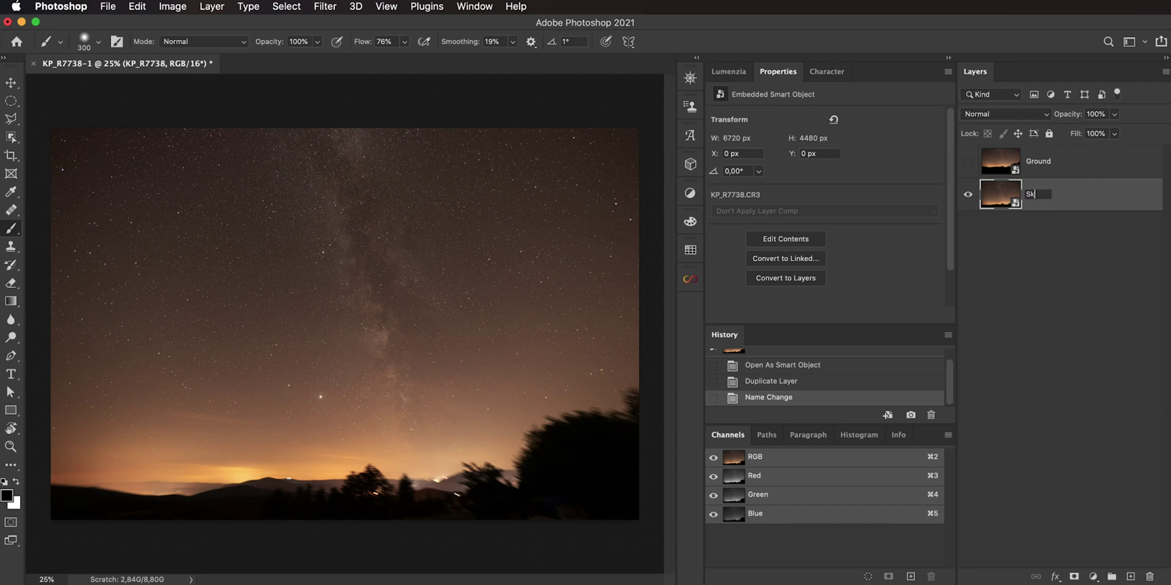
{"action": "key", "text": "Return"}
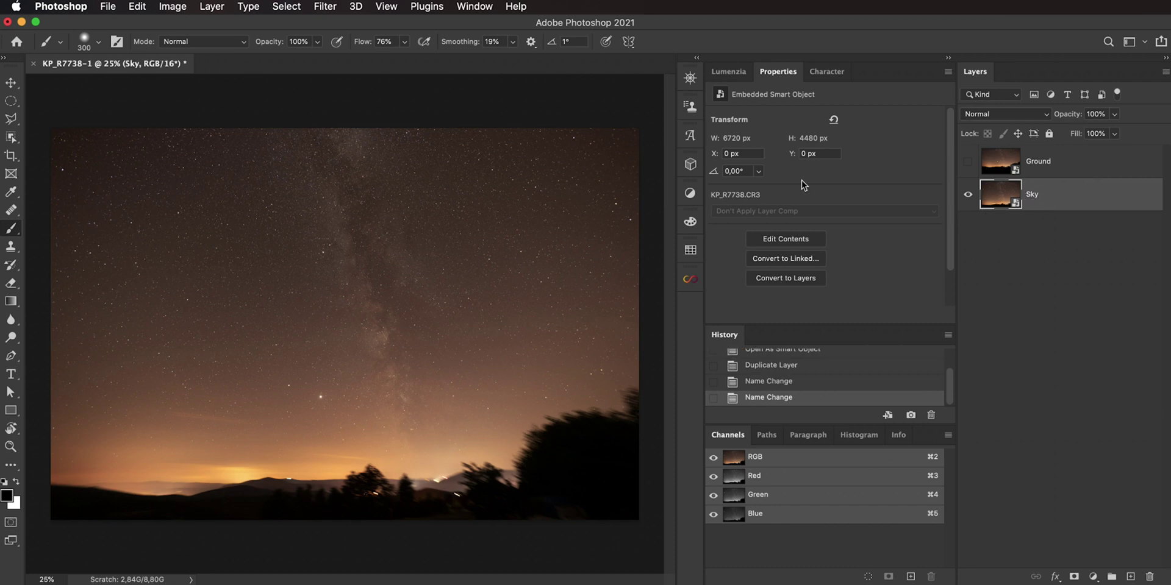
{"action": "left_click", "coordinate": [969, 164]}
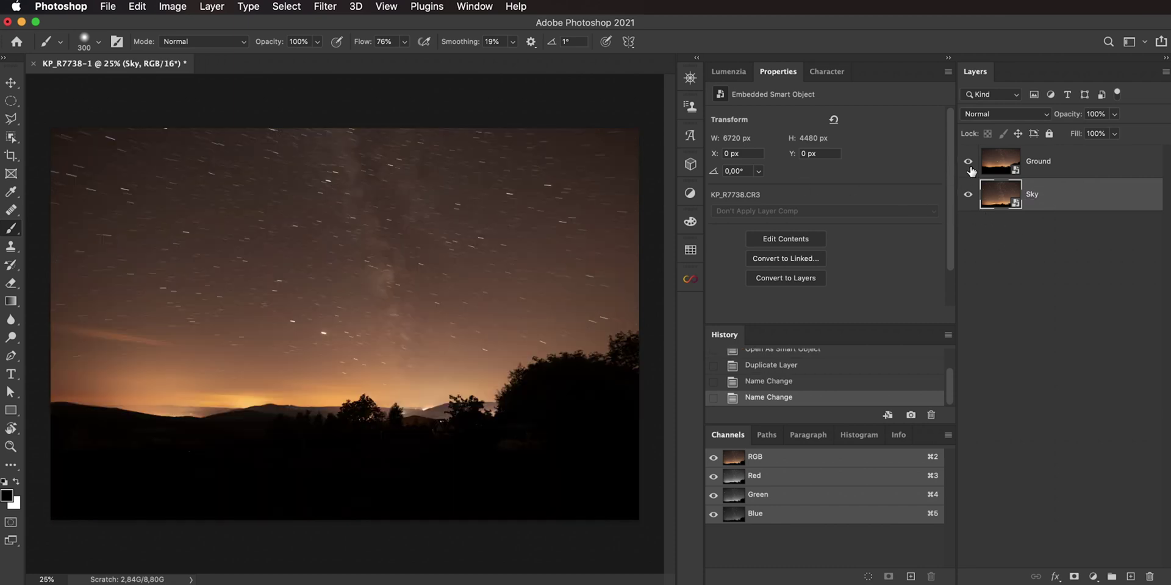
{"action": "left_click", "coordinate": [1066, 171]}
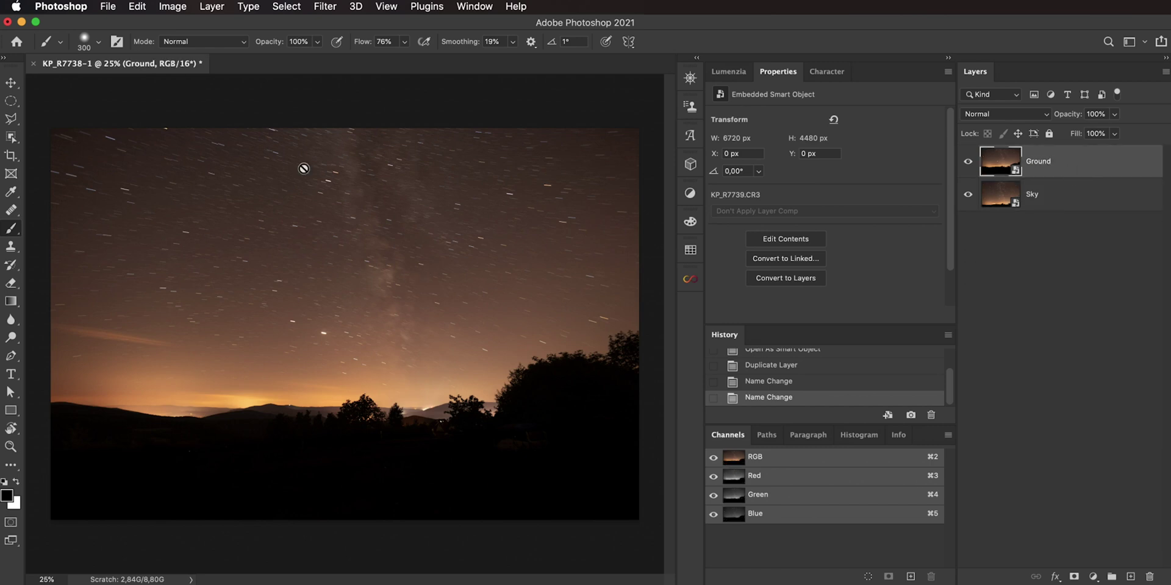
{"action": "left_click", "coordinate": [136, 6]}
- Apply Sky Replacement to Ground with Output To set to New Layers
{"action": "left_click", "coordinate": [230, 378]}
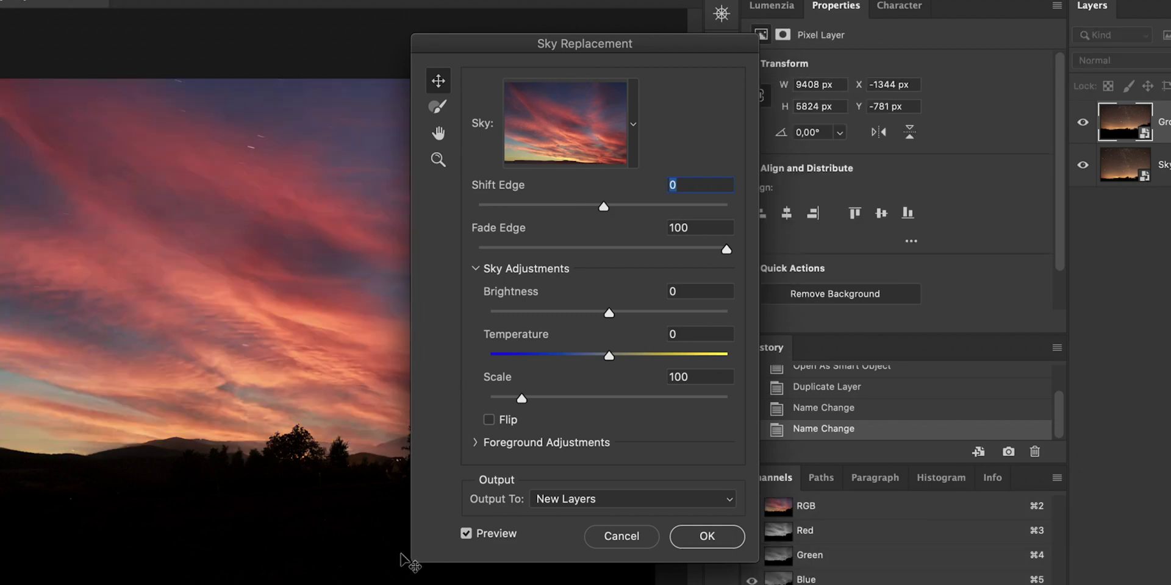
{"action": "left_click_drag", "start_coordinate": [547, 48], "coordinate": [830, 72]}
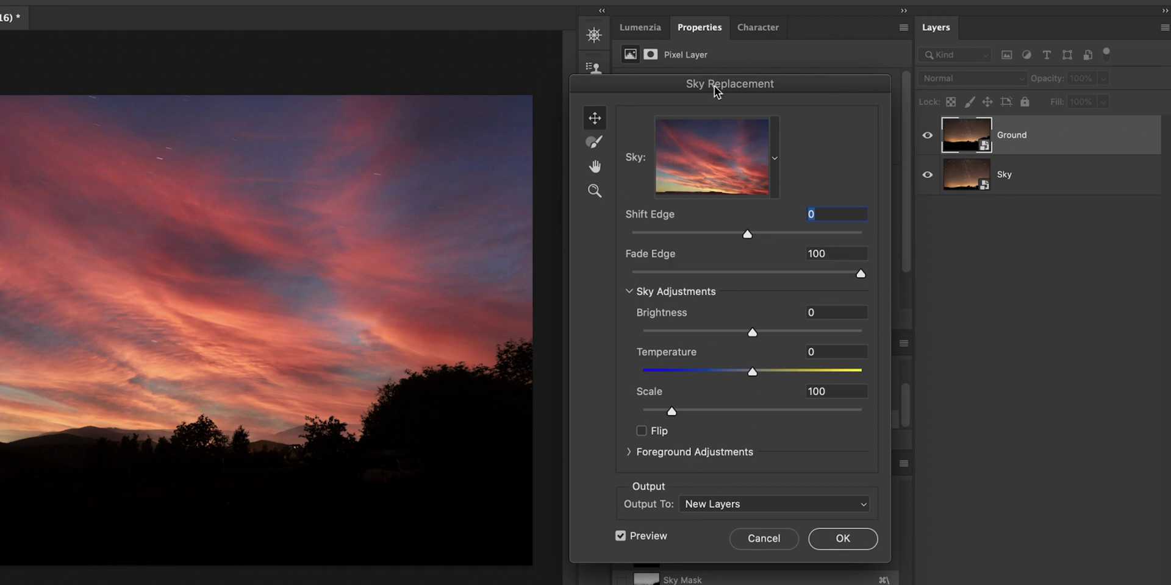
{"action": "left_click_drag", "start_coordinate": [716, 91], "coordinate": [493, 85]}
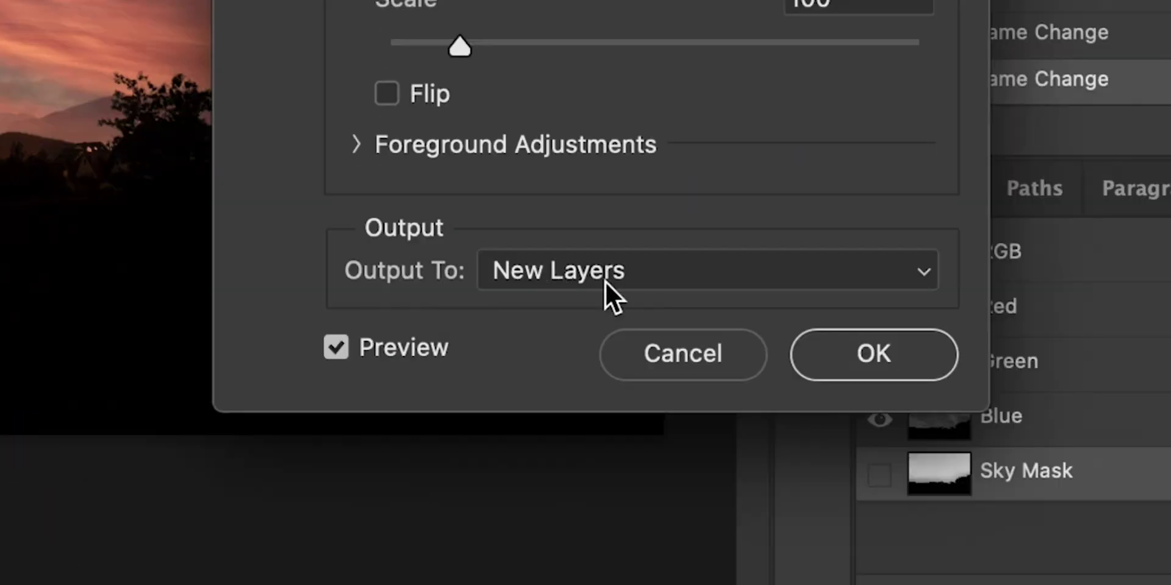
{"action": "left_click", "coordinate": [605, 282]}
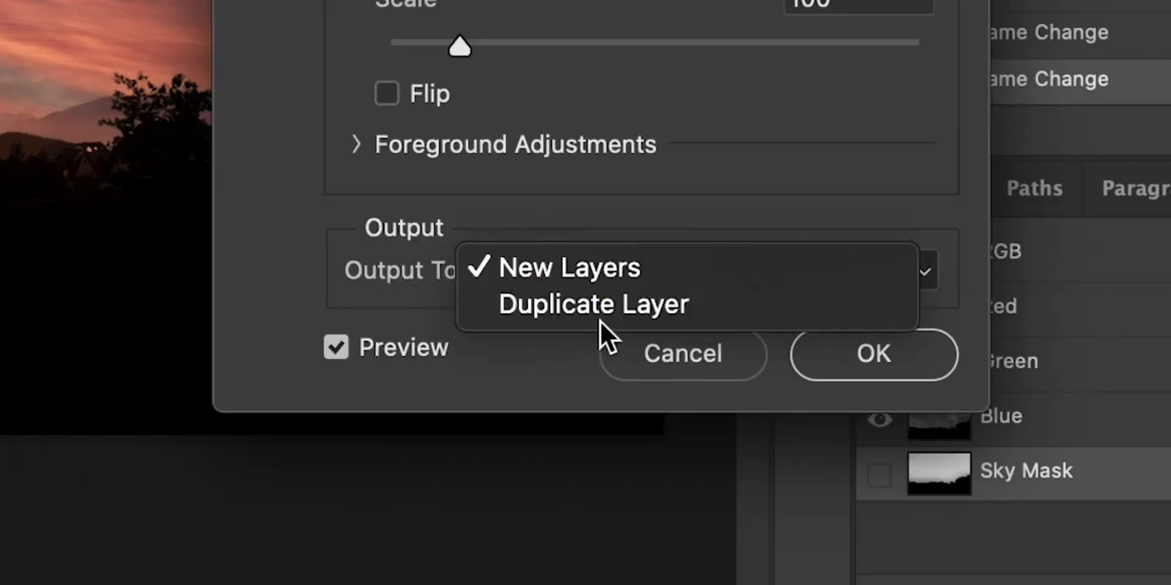
{"action": "left_click", "coordinate": [555, 276]}
{"action": "left_click", "coordinate": [859, 353]}
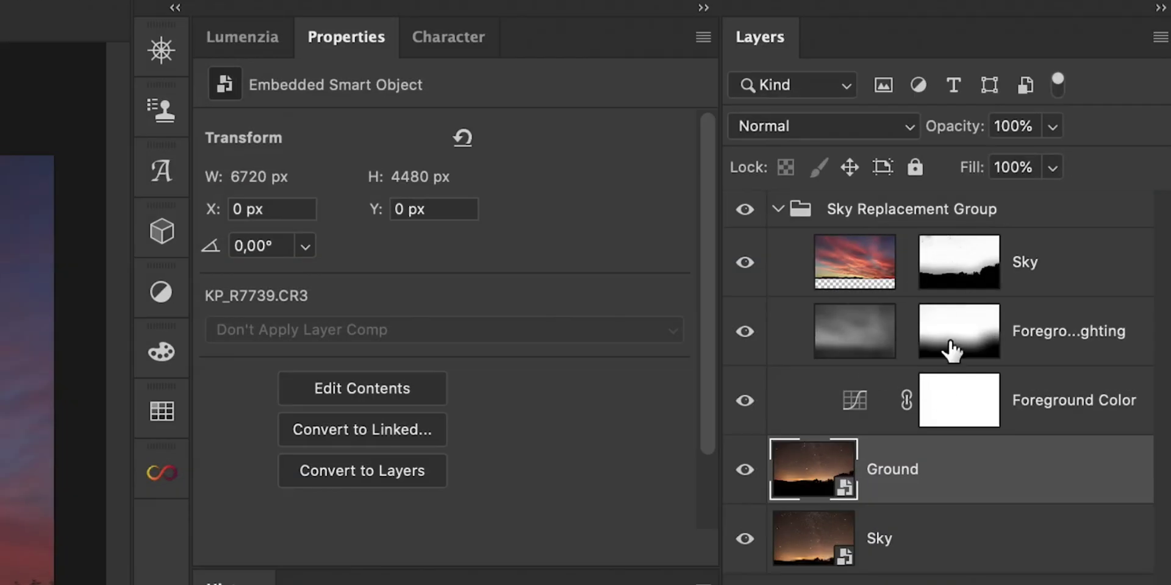
- Move the generated sky mask to Sky, delete the Sky Replacement Group, and stack Sky above Ground
{"action": "left_click", "coordinate": [1072, 314]}
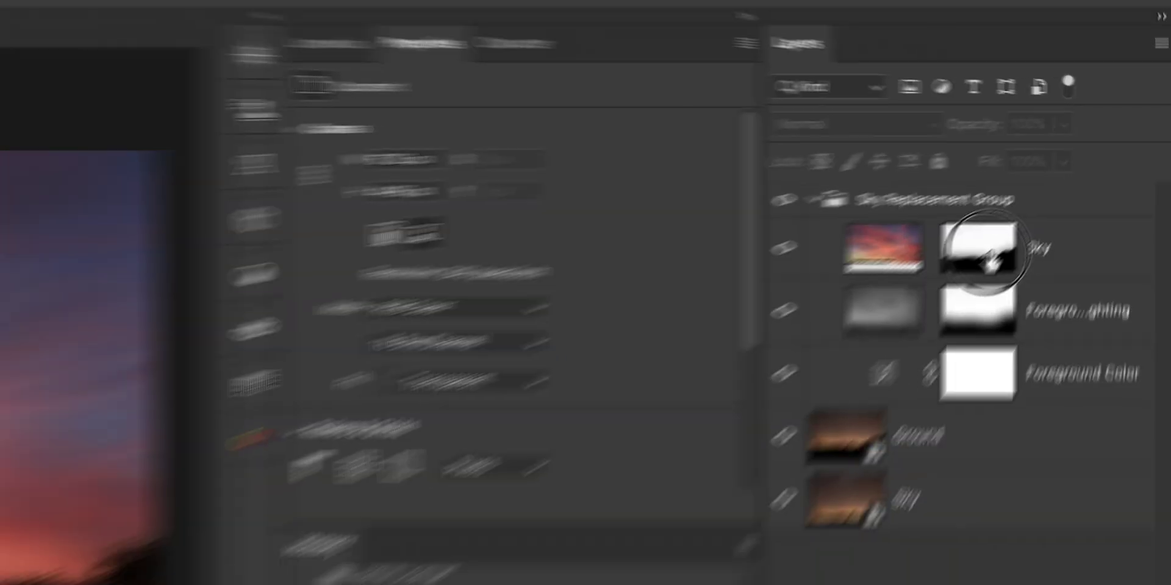
{"action": "left_click", "coordinate": [970, 276], "text": "alt"}
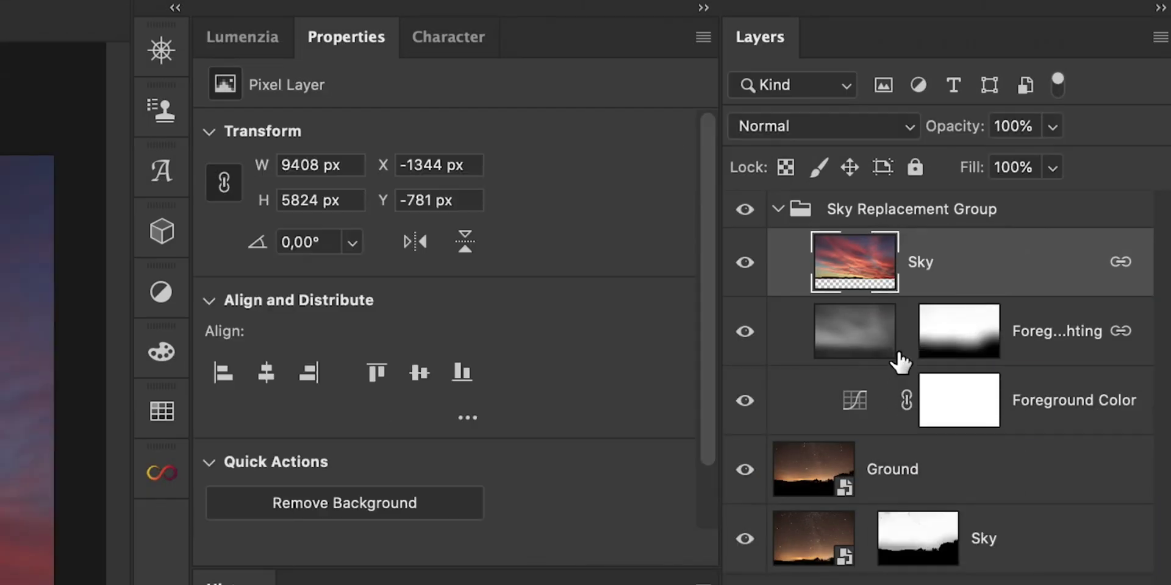
{"action": "left_click", "coordinate": [903, 210]}
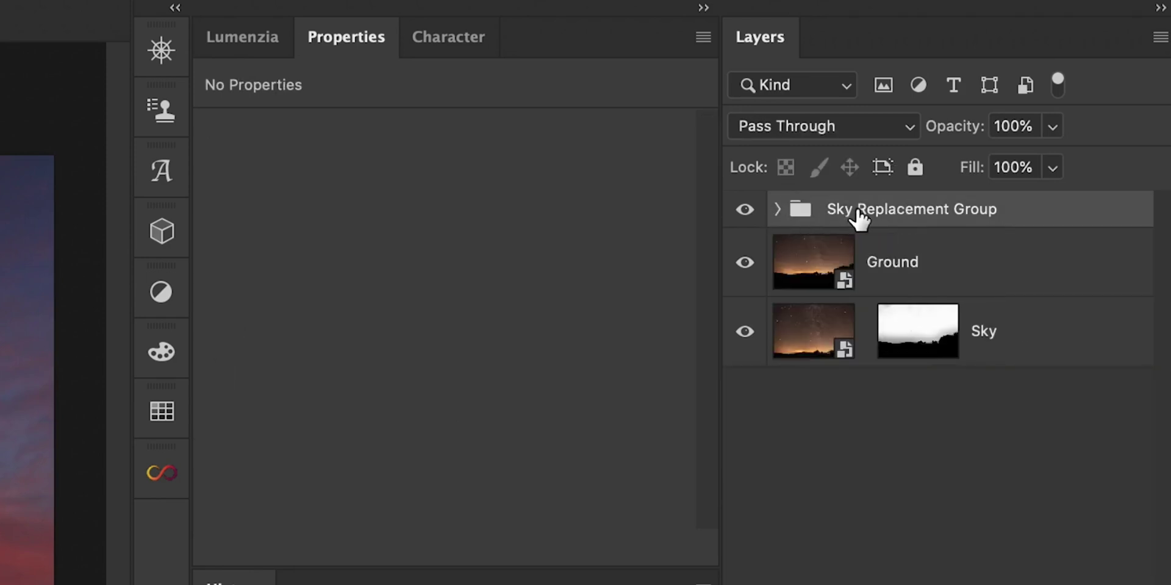
{"action": "key", "text": "Delete"}
{"action": "left_click_drag", "start_coordinate": [1009, 314], "coordinate": [999, 198]}
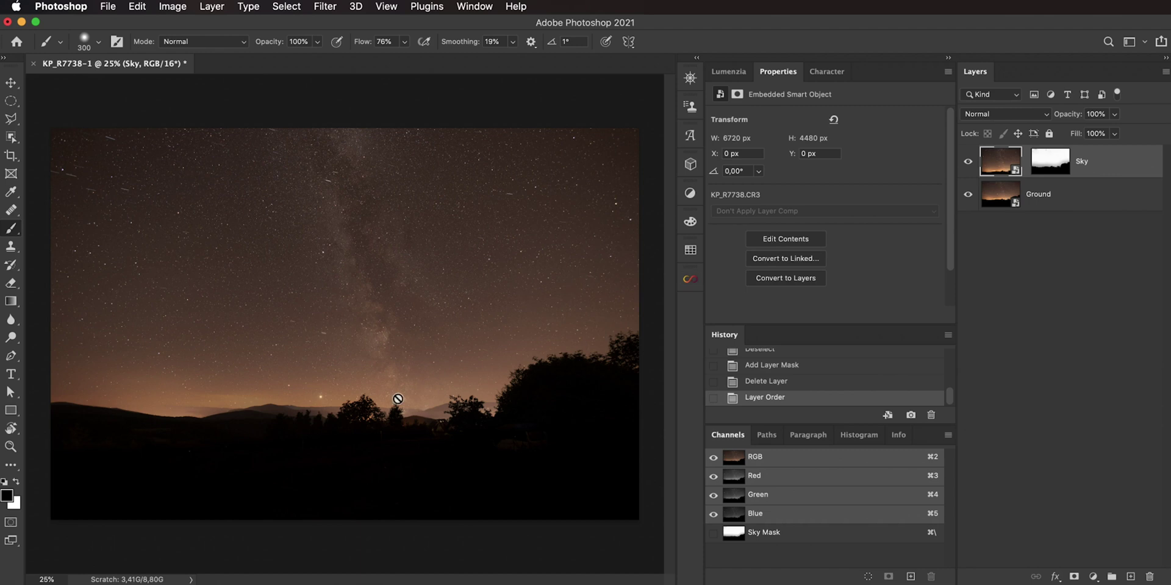
{"action": "left_click", "coordinate": [1049, 338]}
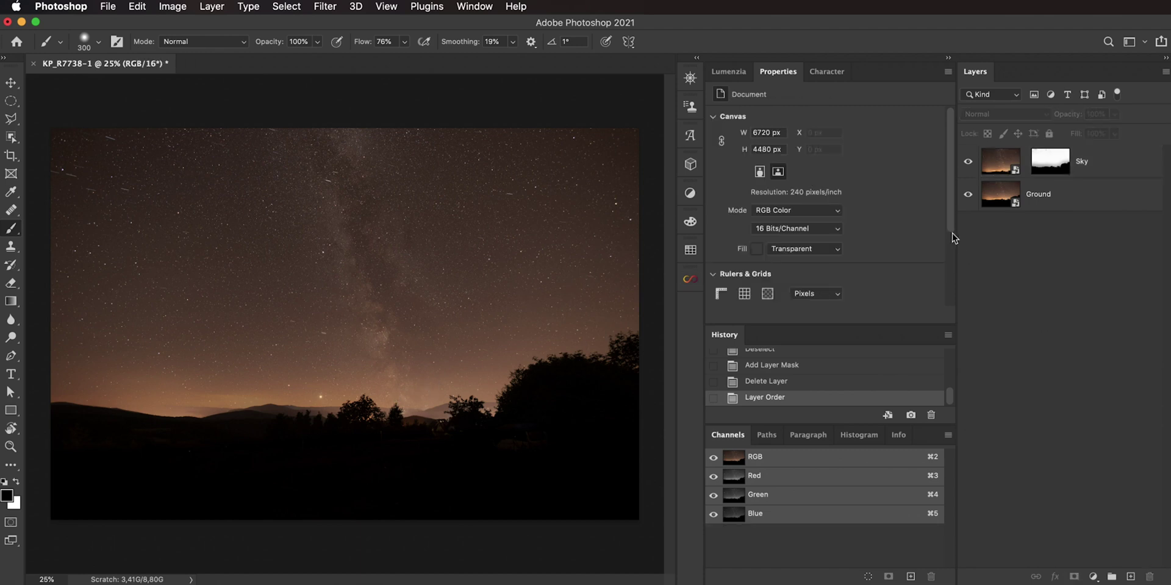
- Paint white over the star-trail streaks in the Sky mask, zooming in near the tree line
{"action": "left_click", "coordinate": [1058, 174], "text": "alt"}
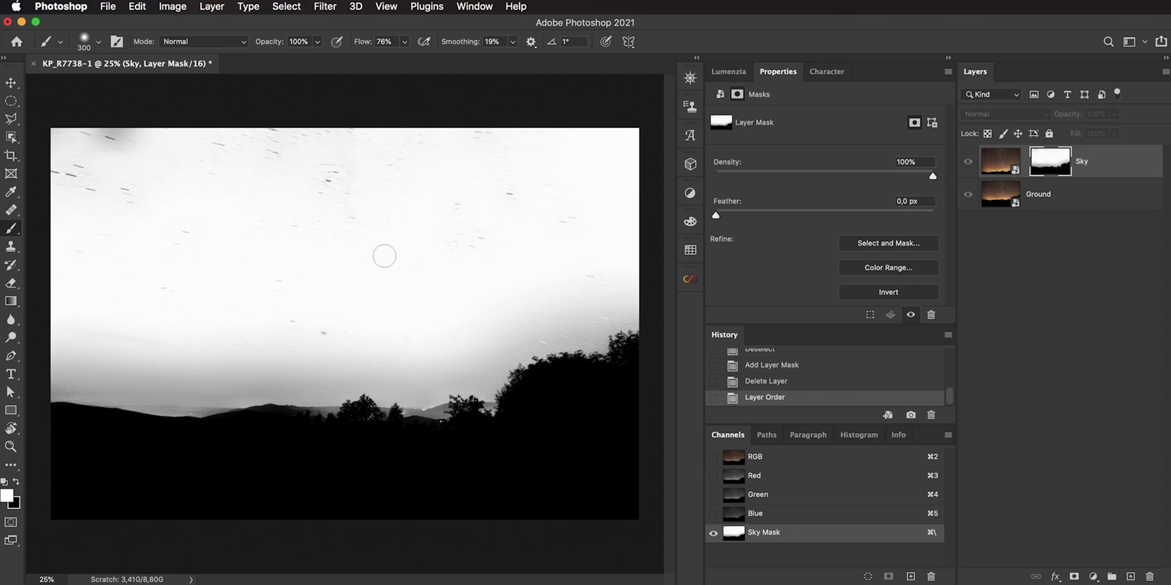
{"action": "key", "text": "d"}
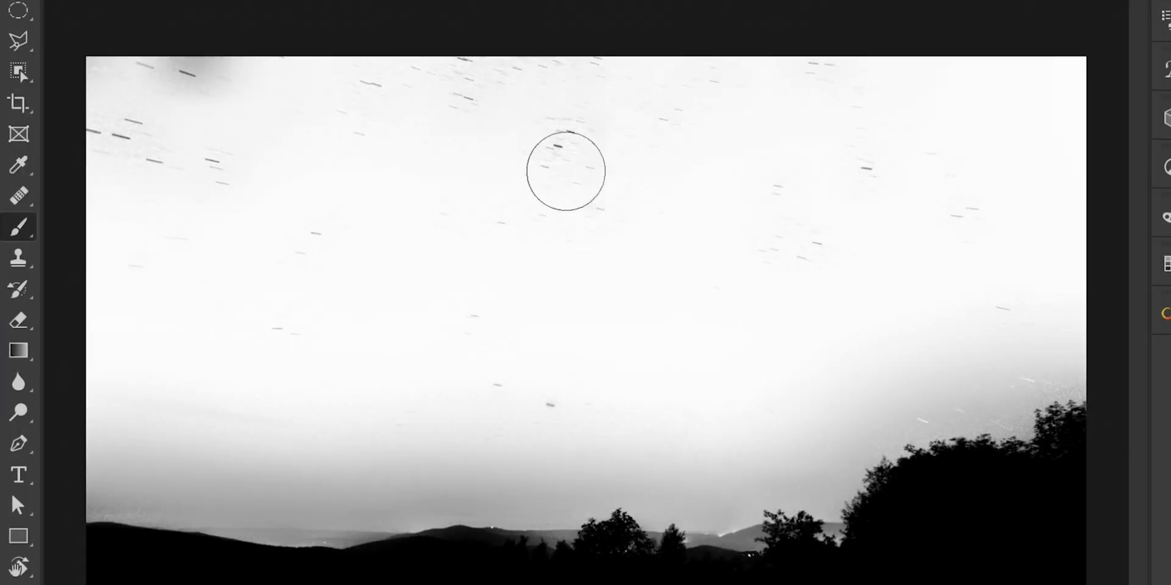
{"action": "left_click_drag", "start_coordinate": [565, 170], "coordinate": [596, 149]}
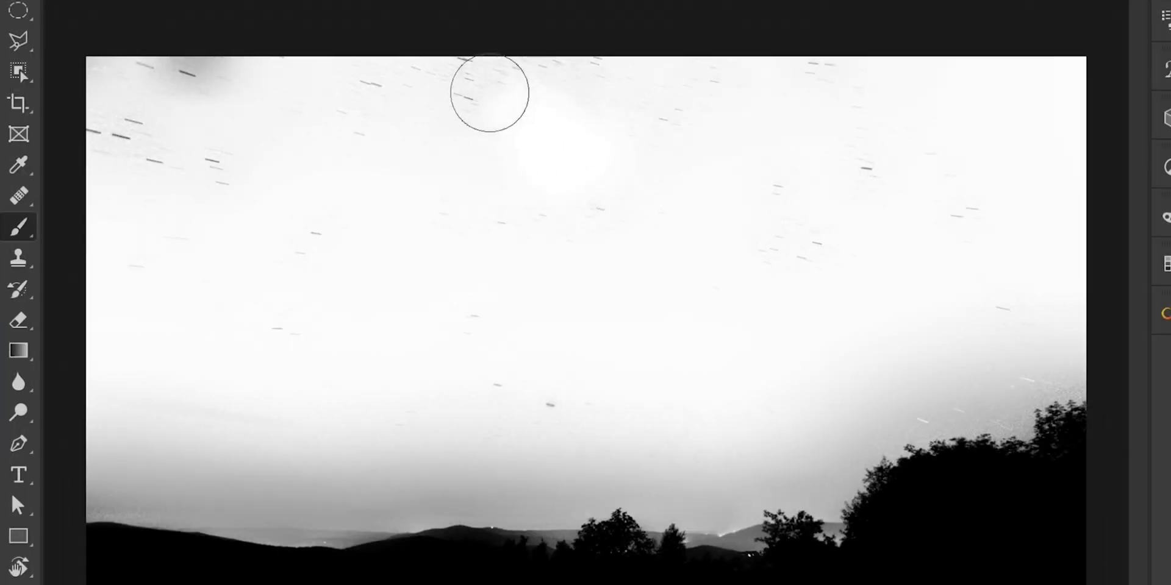
{"action": "mouse_move", "coordinate": [488, 62]}
{"action": "left_mouse_down"}
{"action": "mouse_move", "coordinate": [483, 90]}
{"action": "mouse_move", "coordinate": [148, 62]}
{"action": "mouse_move", "coordinate": [207, 54]}
{"action": "mouse_move", "coordinate": [147, 78]}
{"action": "mouse_move", "coordinate": [144, 150]}
{"action": "mouse_move", "coordinate": [114, 162]}
{"action": "mouse_move", "coordinate": [57, 138]}
{"action": "mouse_move", "coordinate": [385, 287]}
{"action": "mouse_move", "coordinate": [322, 263]}
{"action": "mouse_move", "coordinate": [546, 384]}
{"action": "mouse_move", "coordinate": [491, 404]}
{"action": "mouse_move", "coordinate": [343, 350]}
{"action": "mouse_move", "coordinate": [831, 239]}
{"action": "mouse_move", "coordinate": [931, 179]}
{"action": "mouse_move", "coordinate": [953, 207]}
{"action": "mouse_move", "coordinate": [814, 147]}
{"action": "mouse_move", "coordinate": [861, 69]}
{"action": "mouse_move", "coordinate": [917, 119]}
{"action": "mouse_move", "coordinate": [668, 181]}
{"action": "mouse_move", "coordinate": [659, 204]}
{"action": "mouse_move", "coordinate": [981, 278]}
{"action": "mouse_move", "coordinate": [999, 349]}
{"action": "mouse_move", "coordinate": [985, 342]}
{"action": "mouse_move", "coordinate": [1011, 346]}
{"action": "mouse_move", "coordinate": [775, 307]}
{"action": "mouse_move", "coordinate": [594, 210]}
{"action": "mouse_move", "coordinate": [917, 440]}
{"action": "mouse_move", "coordinate": [945, 413]}
{"action": "left_mouse_up"}
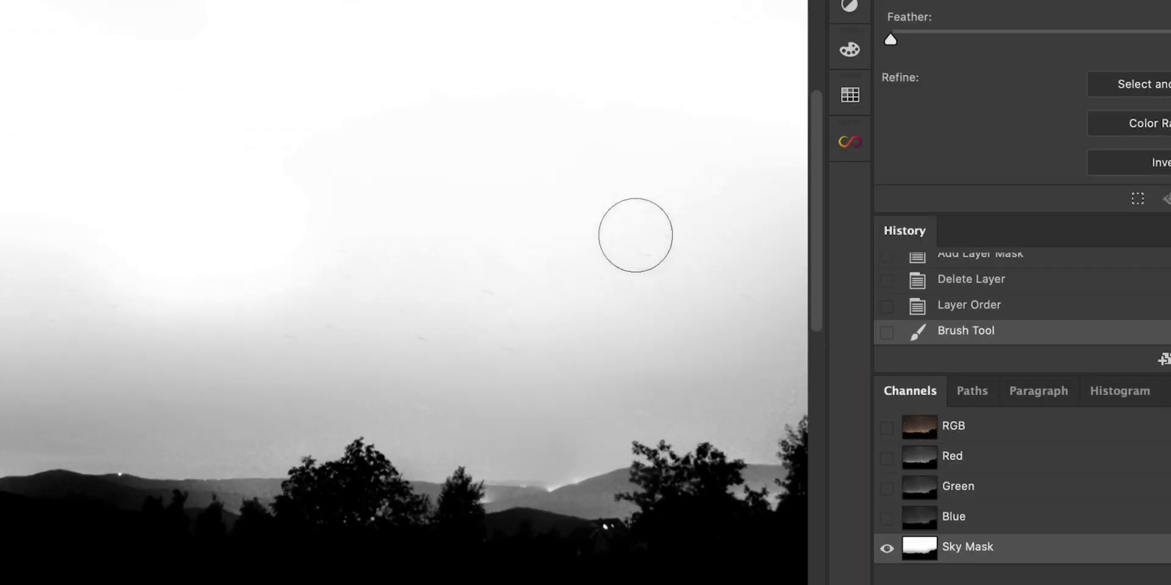
{"action": "key", "text": "ctrl+plus"}
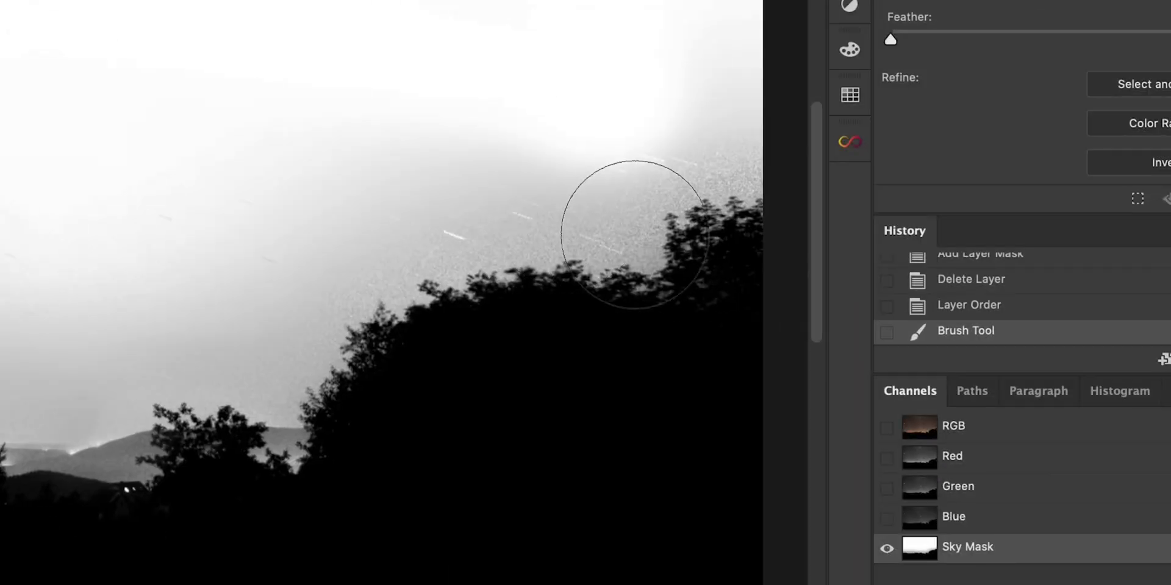
{"action": "scroll", "coordinate": [437, 248], "scroll_direction": "up", "scroll_amount": 4}
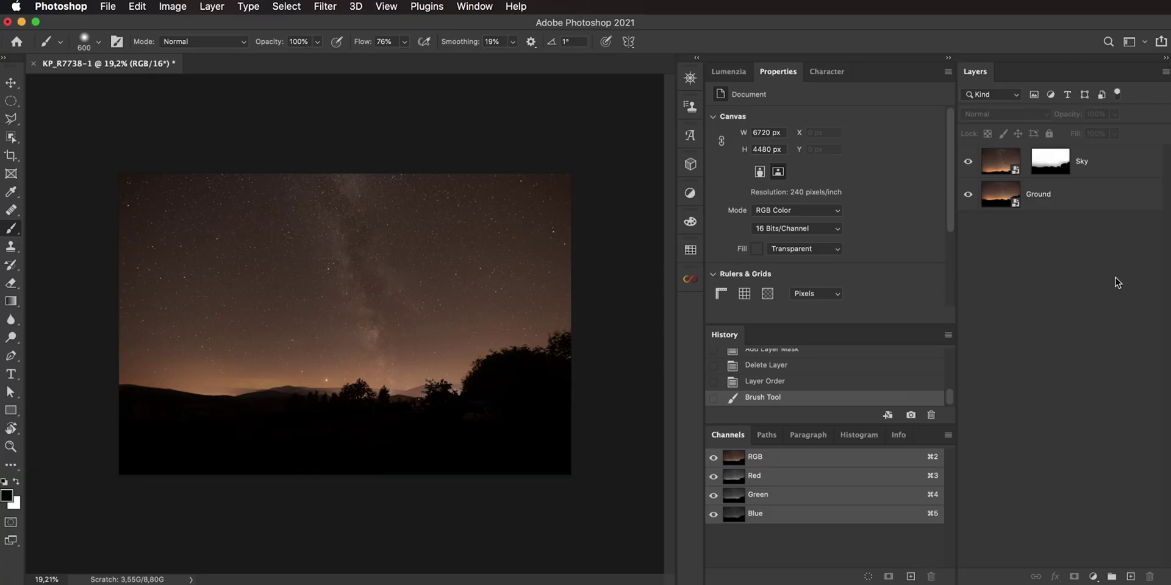
- Move Sky below Ground and make a New Smart Object via Copy of Ground
{"action": "left_click_drag", "start_coordinate": [1058, 169], "coordinate": [1149, 576]}
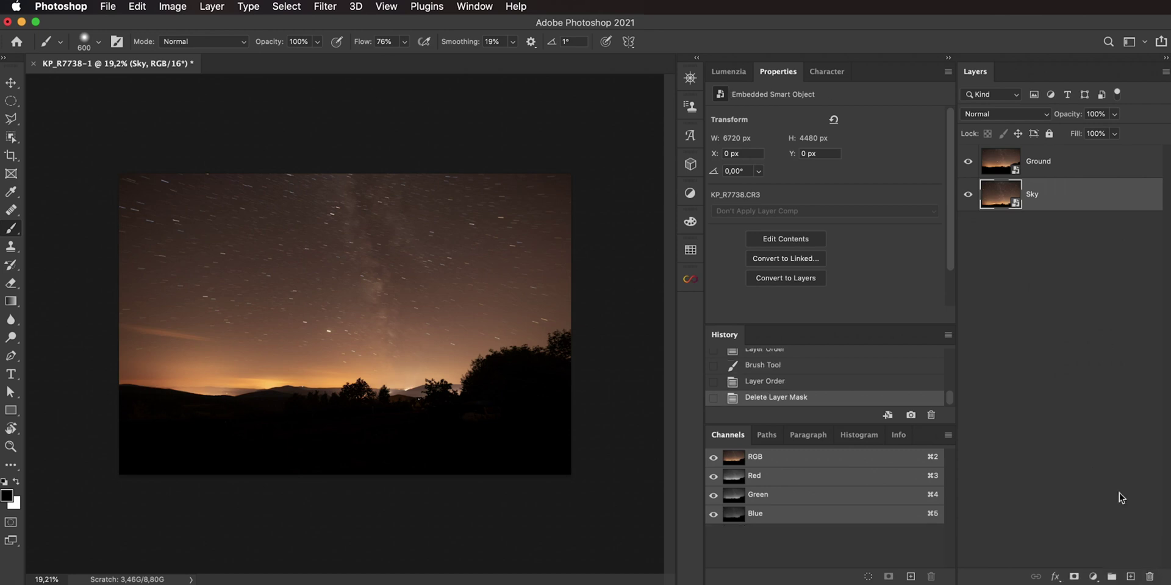
{"action": "left_click", "coordinate": [1079, 167]}
{"action": "right_click", "coordinate": [1073, 168]}
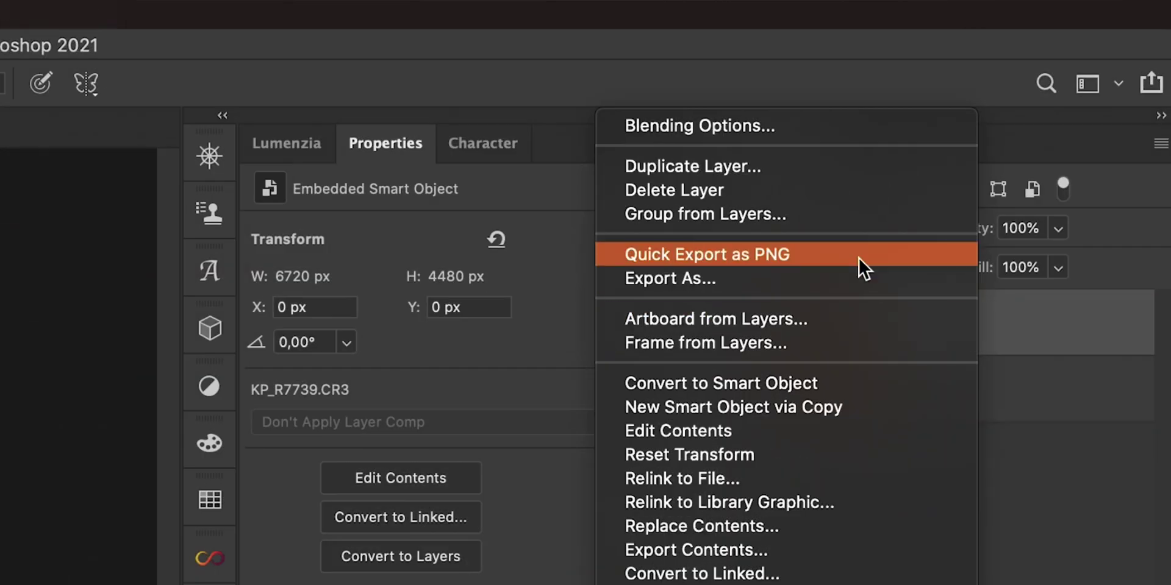
{"action": "left_click", "coordinate": [789, 405]}
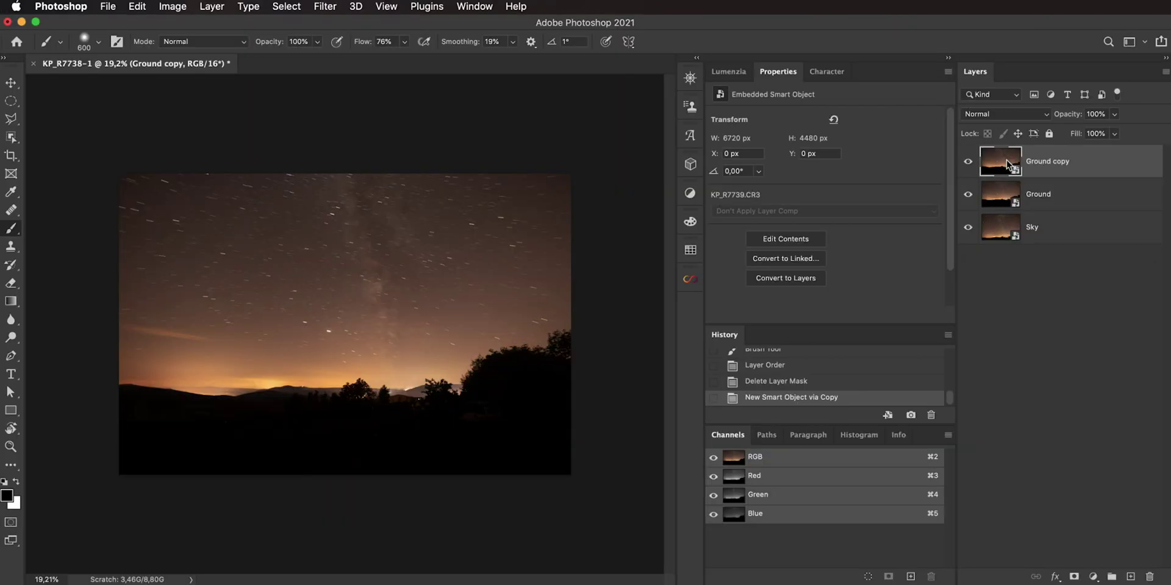
{"action": "double_click", "coordinate": [1007, 164]}
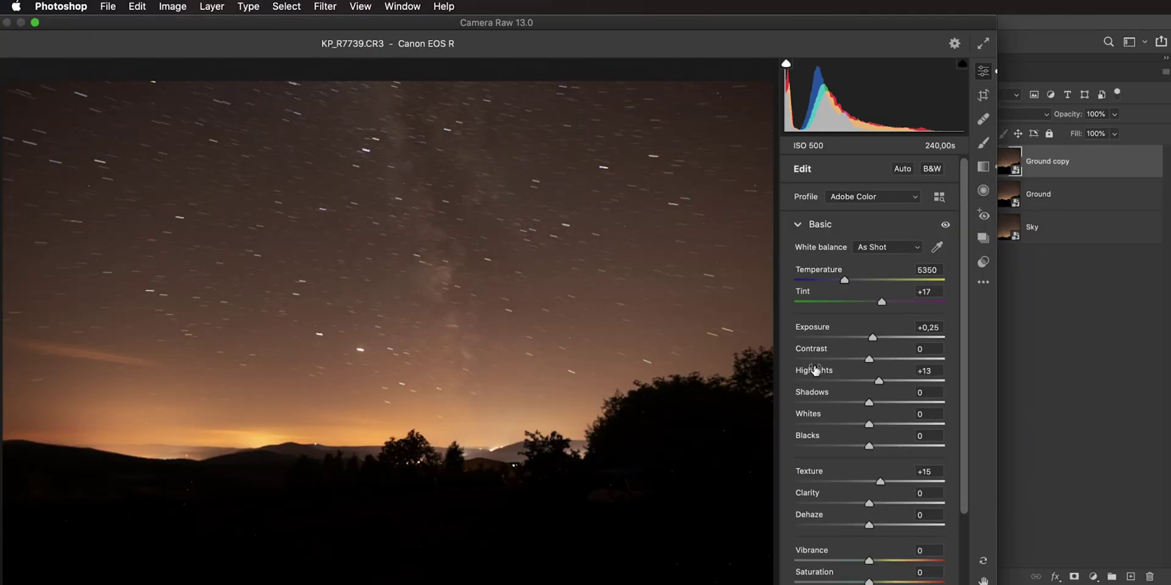
- In the Detail panel, raise the Ground copy's Noise Reduction from 10 to 100
{"action": "scroll", "coordinate": [811, 464], "scroll_direction": "down", "scroll_amount": 10}
{"action": "left_click", "coordinate": [797, 476]}
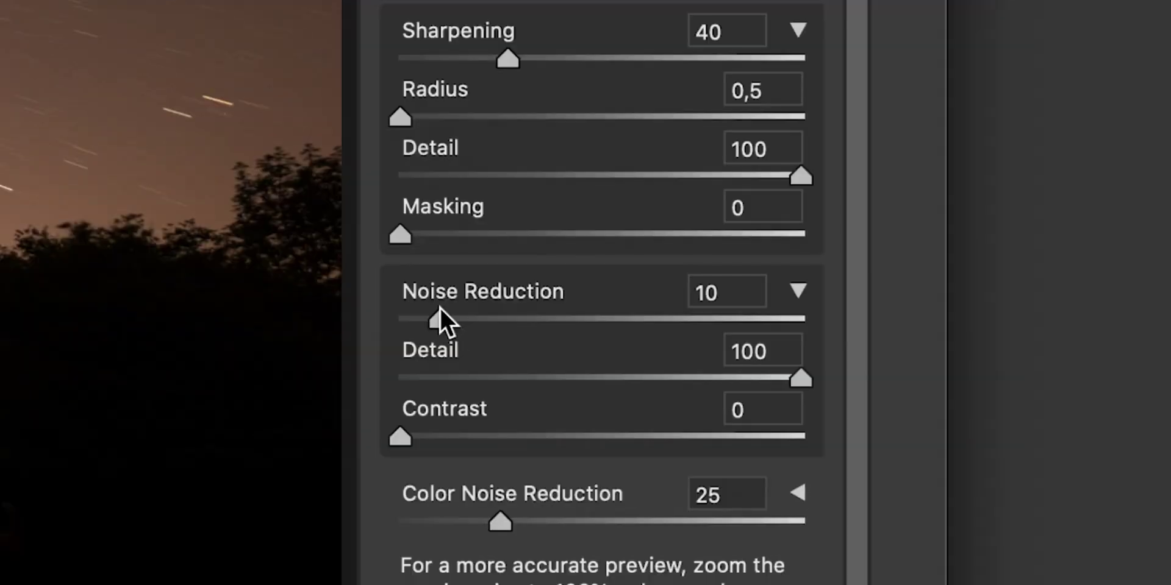
{"action": "left_click_drag", "start_coordinate": [808, 411], "coordinate": [963, 409]}
{"action": "left_click_drag", "start_coordinate": [852, 314], "coordinate": [854, 313]}
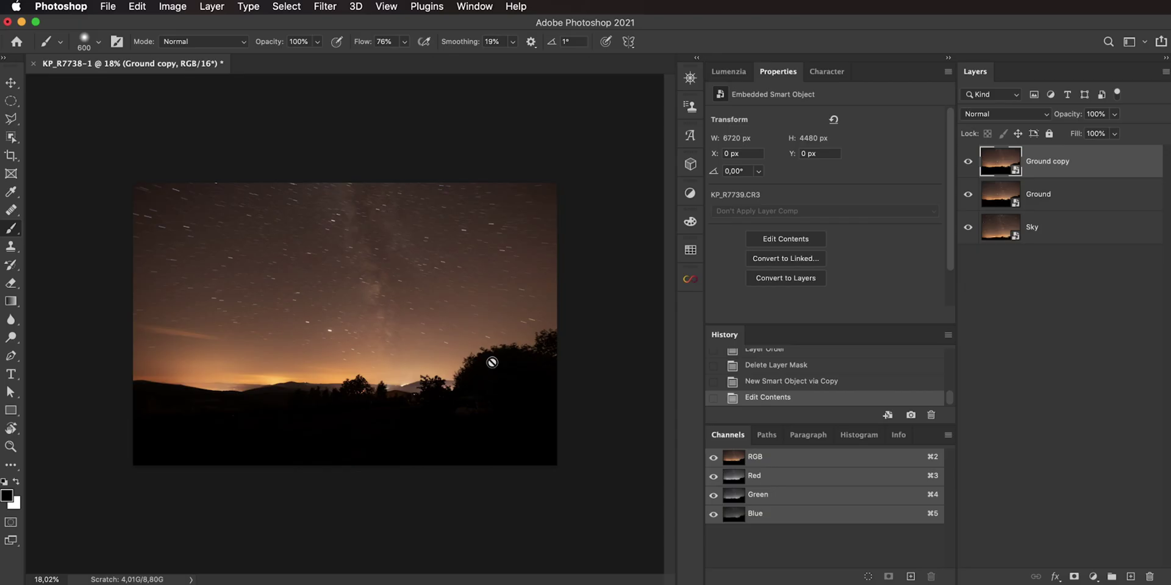
{"action": "scroll", "coordinate": [492, 362], "scroll_direction": "up", "scroll_amount": 5}
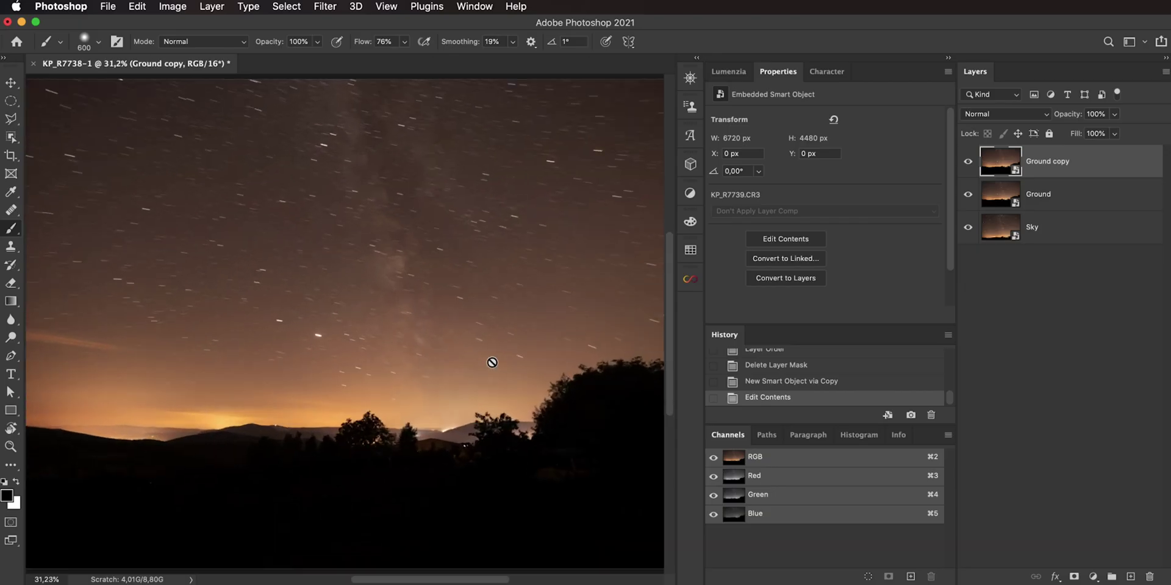
{"action": "scroll", "coordinate": [398, 366], "scroll_direction": "up", "scroll_amount": 5}
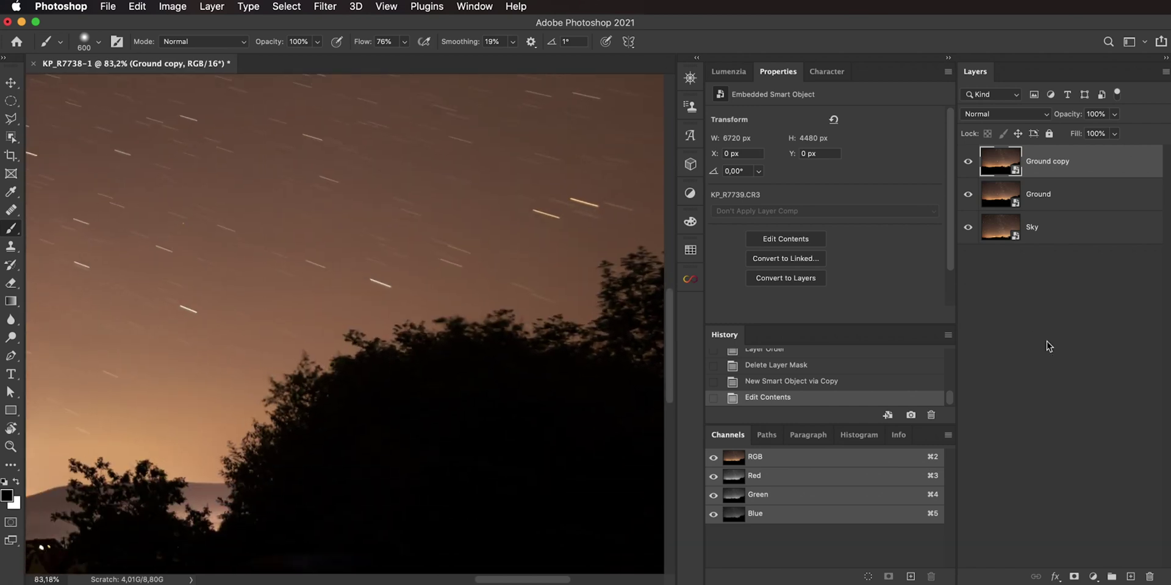
{"action": "left_click", "coordinate": [1047, 343]}
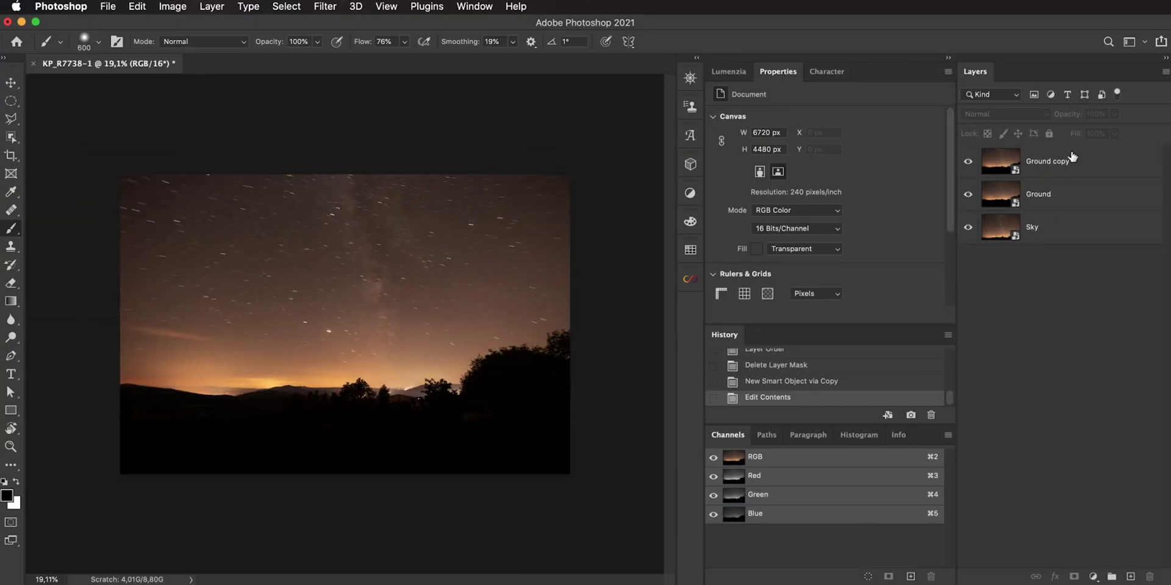
- Run Edit > Sky Replacement on the noise-reduced Ground copy and accept it
{"action": "left_click", "coordinate": [1073, 165]}
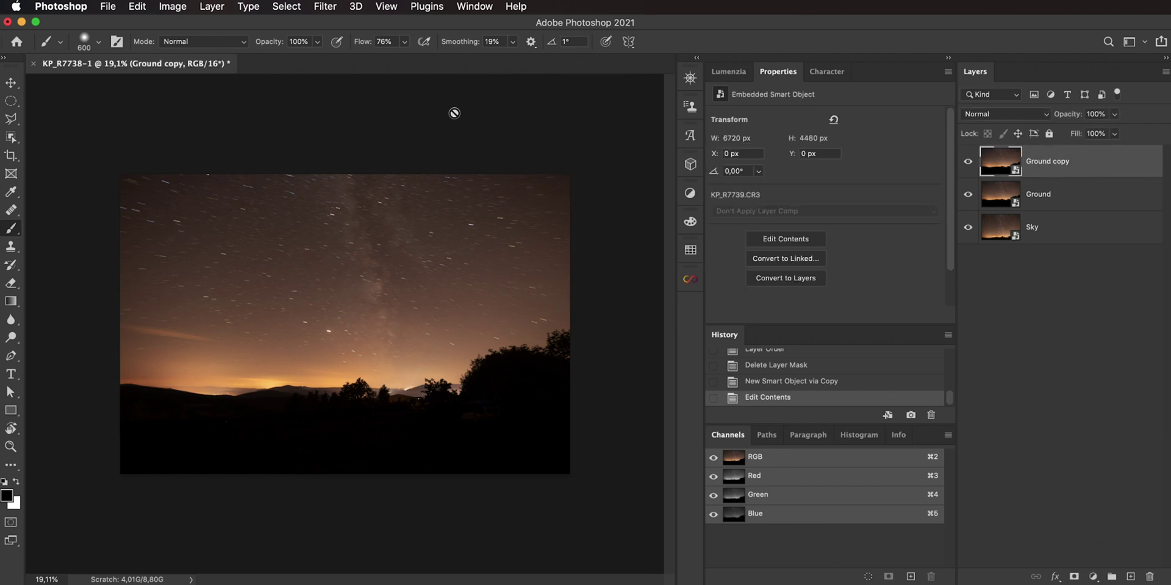
{"action": "left_click", "coordinate": [137, 7]}
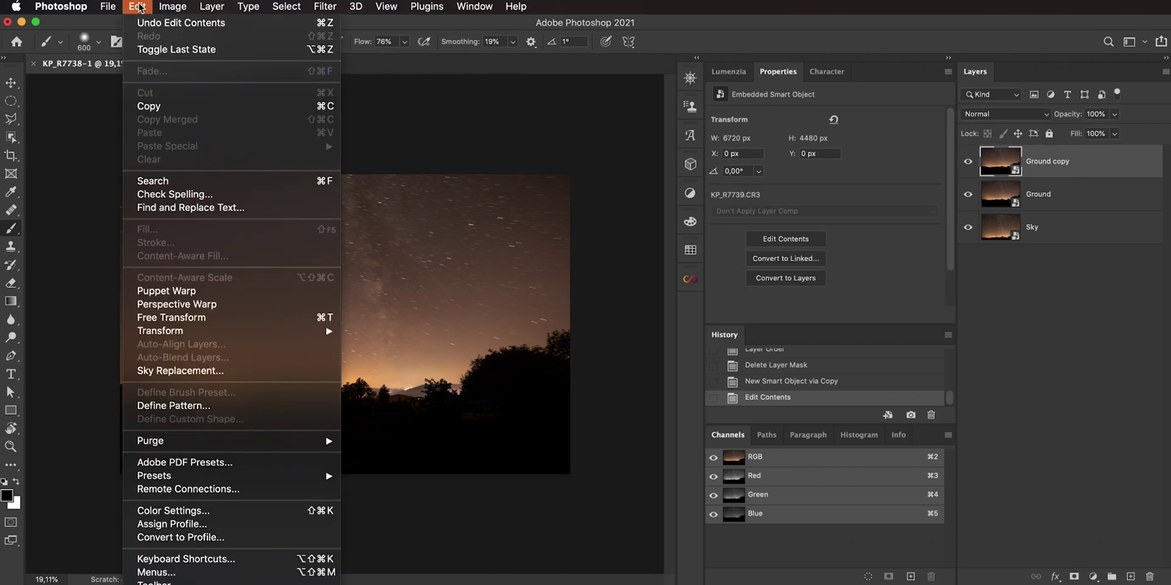
{"action": "left_click", "coordinate": [183, 373]}
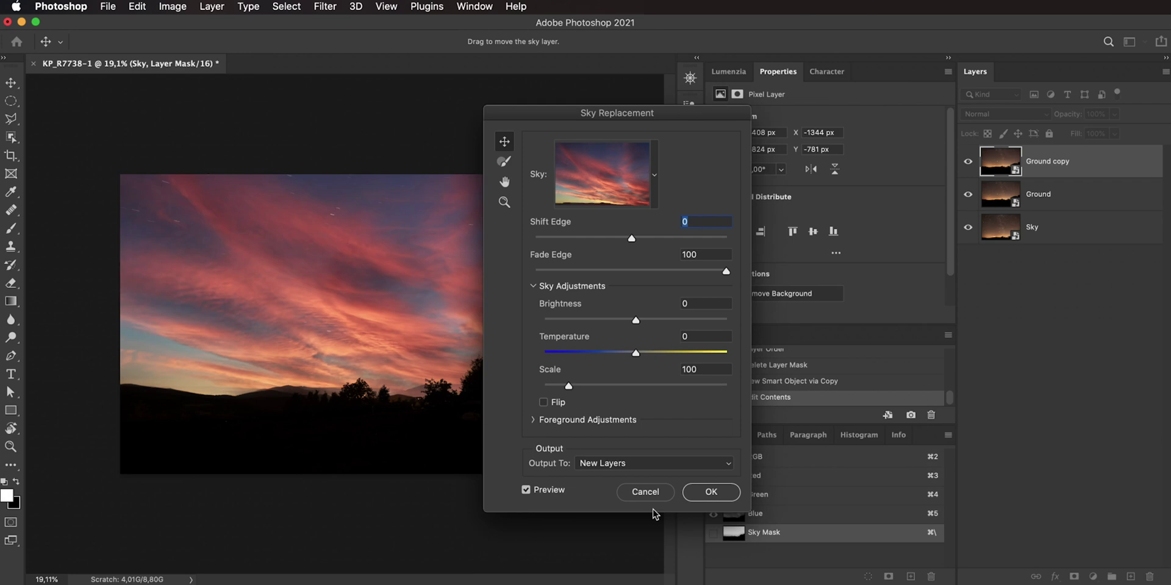
{"action": "left_click", "coordinate": [707, 492]}
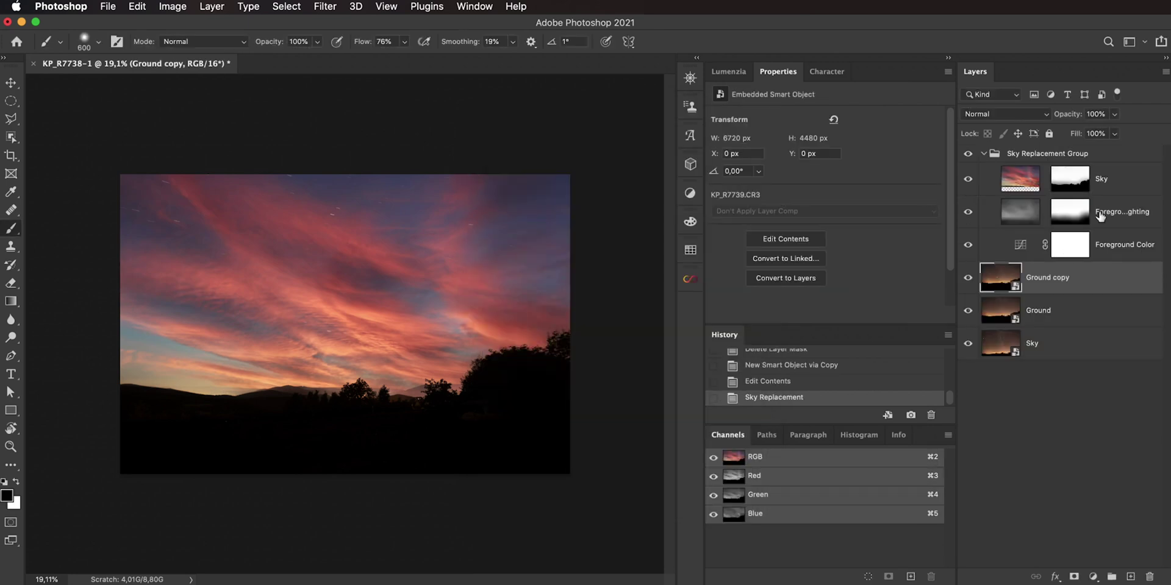
- Move the new sky mask onto Sky, delete the replacement group, and place Sky above Ground
{"action": "left_click_drag", "start_coordinate": [1078, 178], "coordinate": [1062, 342]}
{"action": "left_click", "coordinate": [1083, 155]}
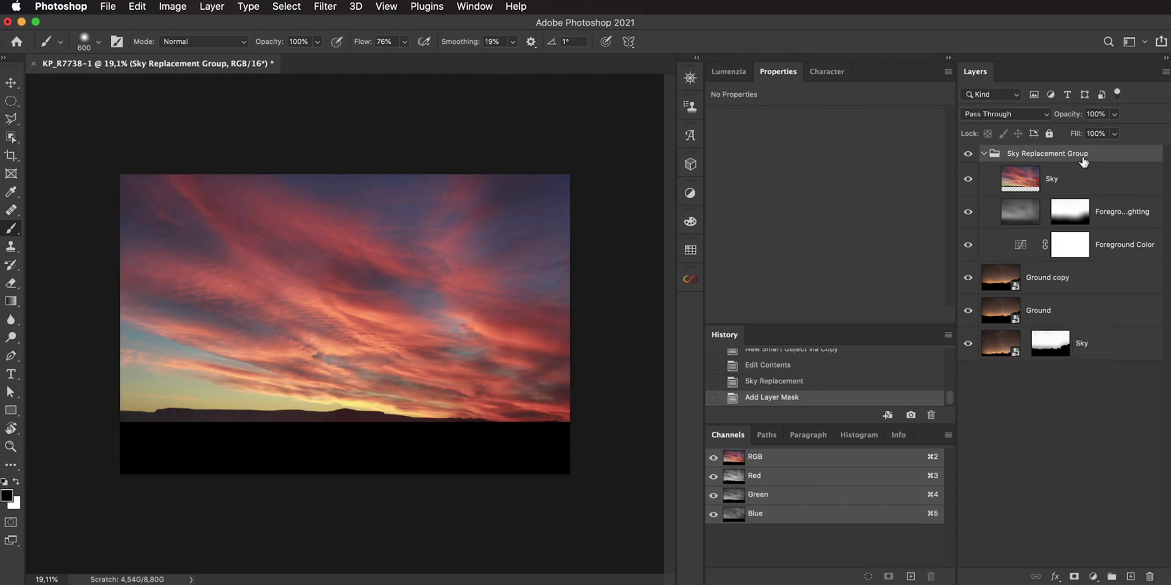
{"action": "key", "text": "Delete"}
{"action": "key", "text": "Delete"}
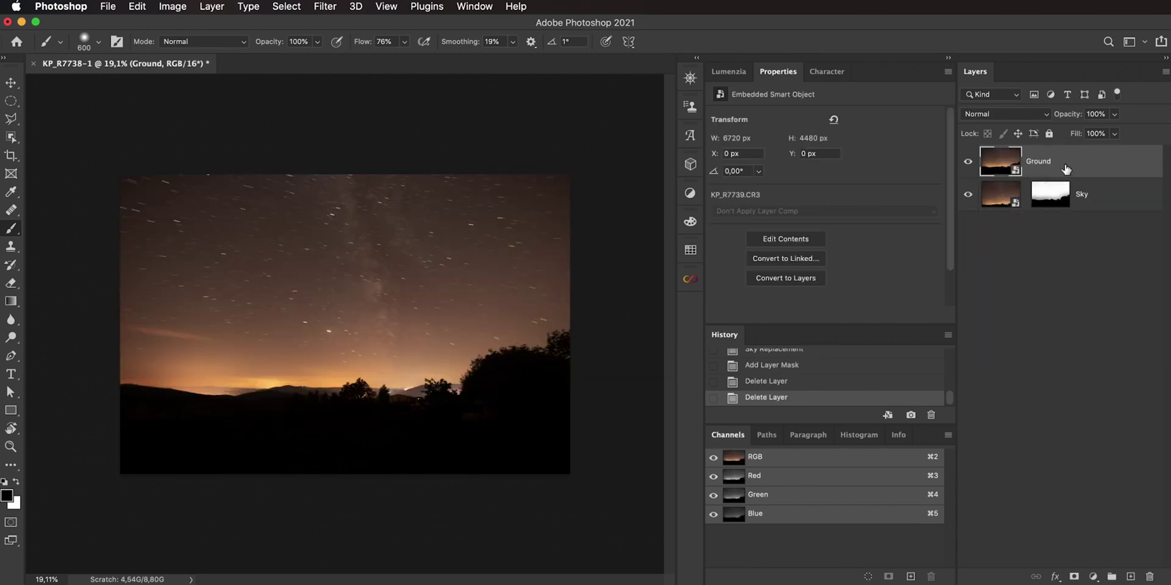
{"action": "left_click_drag", "start_coordinate": [1101, 210], "coordinate": [1096, 154]}
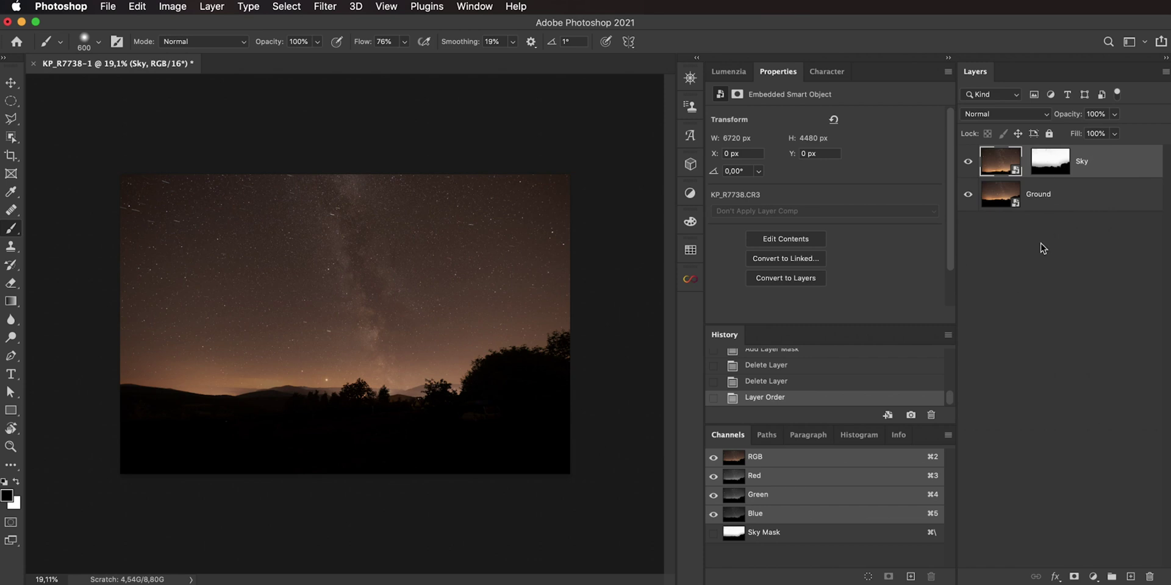
- Fit the Sky mask on screen and brush white over upper-sky star trails, undoing one stroke
{"action": "left_click", "coordinate": [1065, 176], "text": "alt"}
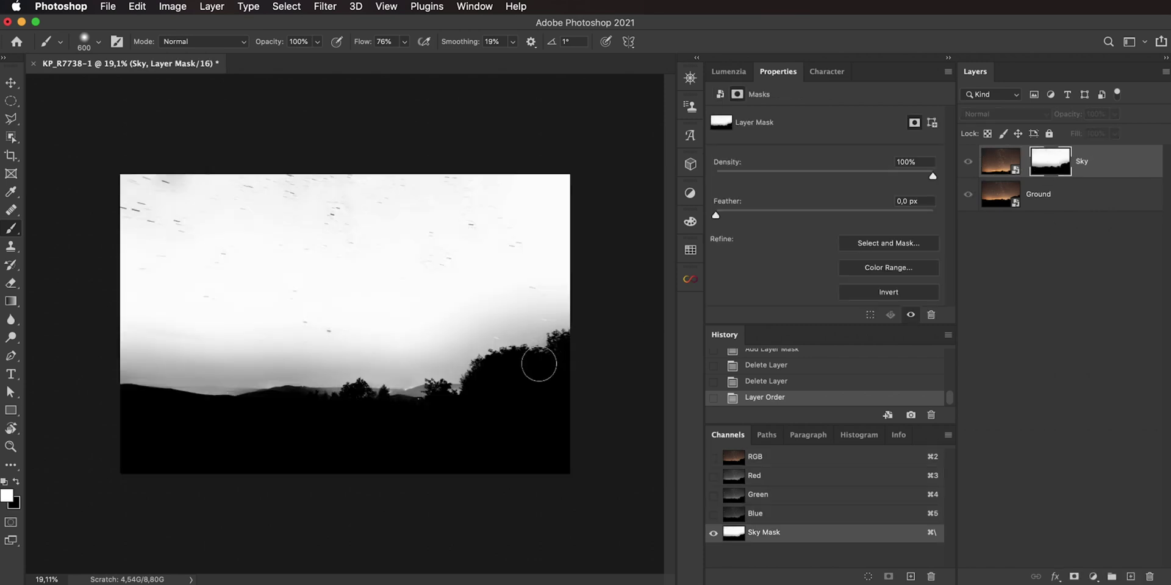
{"action": "scroll", "coordinate": [539, 364], "scroll_direction": "up", "scroll_amount": 3}
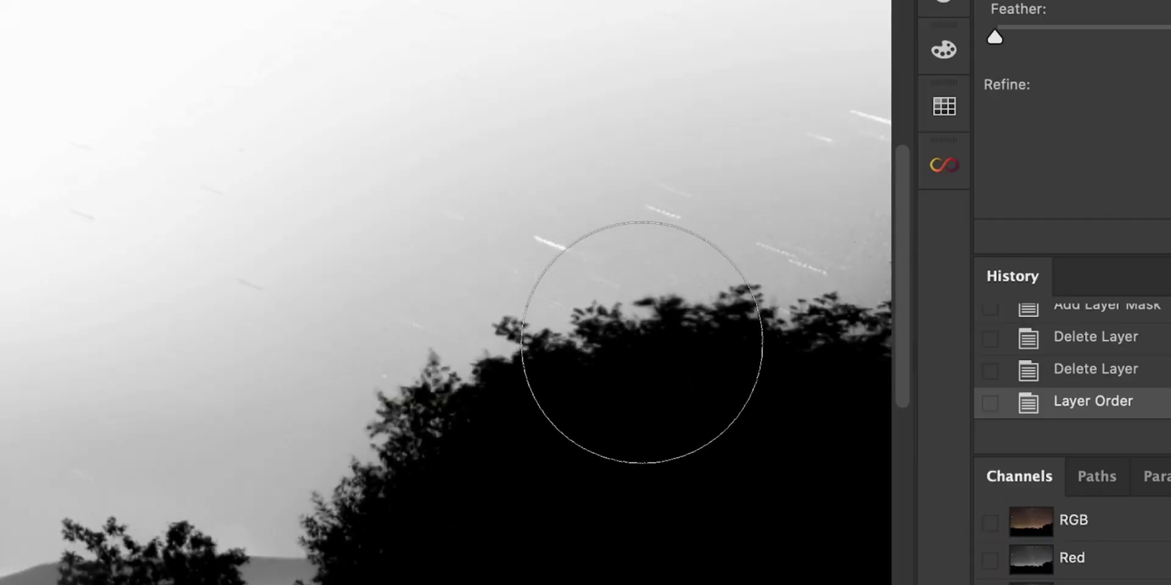
{"action": "scroll", "coordinate": [677, 340], "scroll_direction": "up", "scroll_amount": 2}
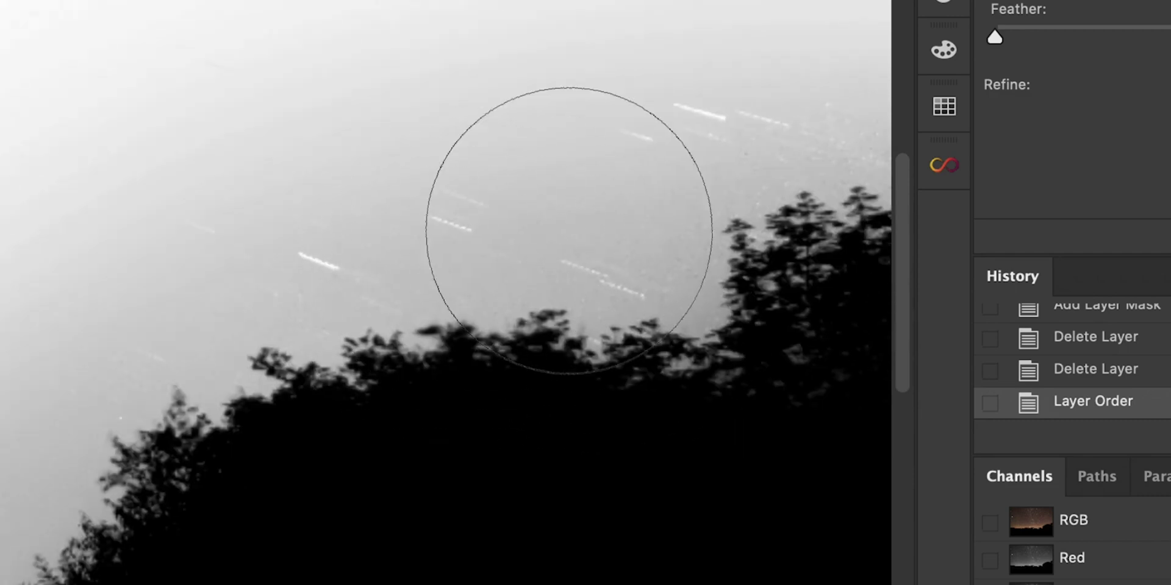
{"action": "key", "text": "super+0"}
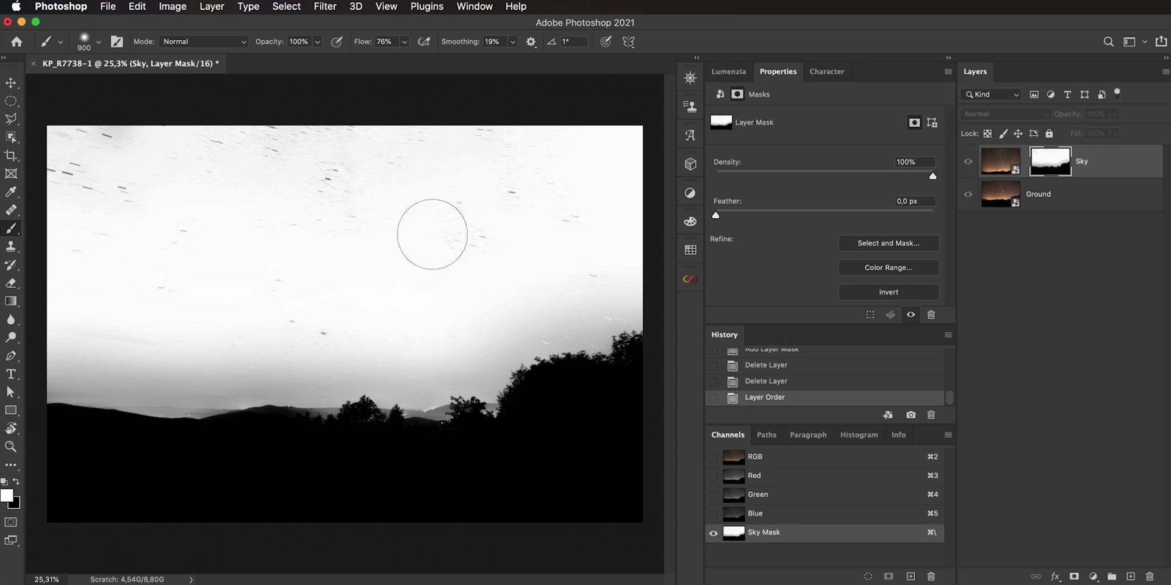
{"action": "mouse_move", "coordinate": [317, 199]}
{"action": "left_mouse_down"}
{"action": "mouse_move", "coordinate": [366, 173]}
{"action": "mouse_move", "coordinate": [147, 139]}
{"action": "mouse_move", "coordinate": [73, 162]}
{"action": "mouse_move", "coordinate": [64, 180]}
{"action": "left_mouse_up"}
{"action": "mouse_move", "coordinate": [140, 207]}
{"action": "left_mouse_down"}
{"action": "mouse_move", "coordinate": [469, 154]}
{"action": "mouse_move", "coordinate": [568, 155]}
{"action": "mouse_move", "coordinate": [593, 183]}
{"action": "mouse_move", "coordinate": [561, 234]}
{"action": "mouse_move", "coordinate": [583, 274]}
{"action": "mouse_move", "coordinate": [591, 265]}
{"action": "mouse_move", "coordinate": [407, 210]}
{"action": "mouse_move", "coordinate": [469, 183]}
{"action": "mouse_move", "coordinate": [118, 219]}
{"action": "mouse_move", "coordinate": [231, 288]}
{"action": "mouse_move", "coordinate": [52, 243]}
{"action": "mouse_move", "coordinate": [299, 291]}
{"action": "mouse_move", "coordinate": [342, 313]}
{"action": "mouse_move", "coordinate": [332, 307]}
{"action": "mouse_move", "coordinate": [526, 302]}
{"action": "mouse_move", "coordinate": [620, 275]}
{"action": "mouse_move", "coordinate": [361, 321]}
{"action": "mouse_move", "coordinate": [195, 308]}
{"action": "left_mouse_up"}
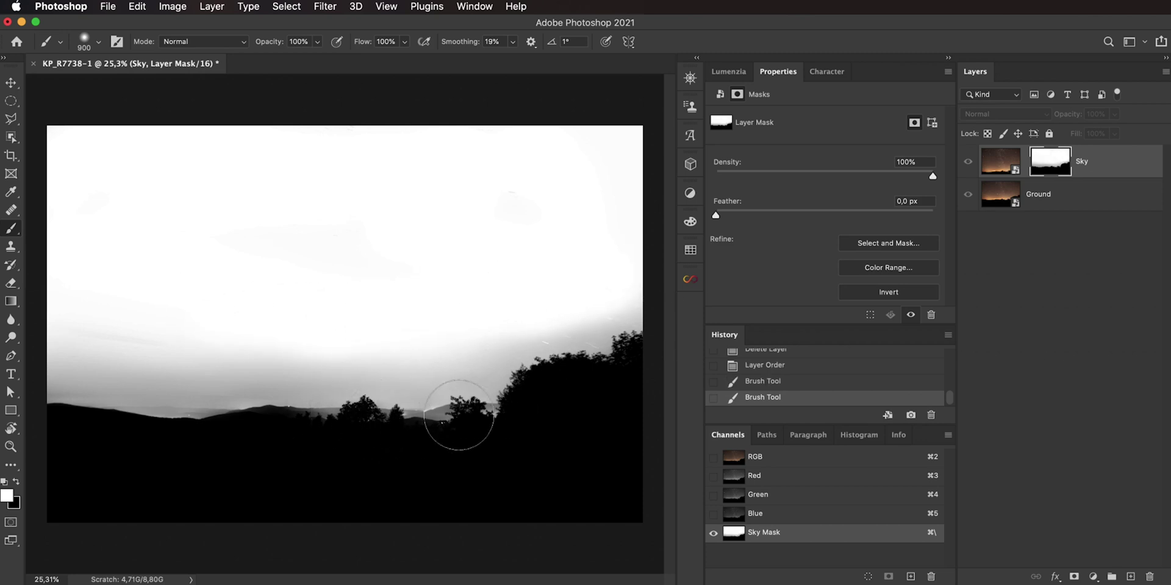
{"action": "scroll", "coordinate": [488, 348], "scroll_direction": "up", "scroll_amount": 3}
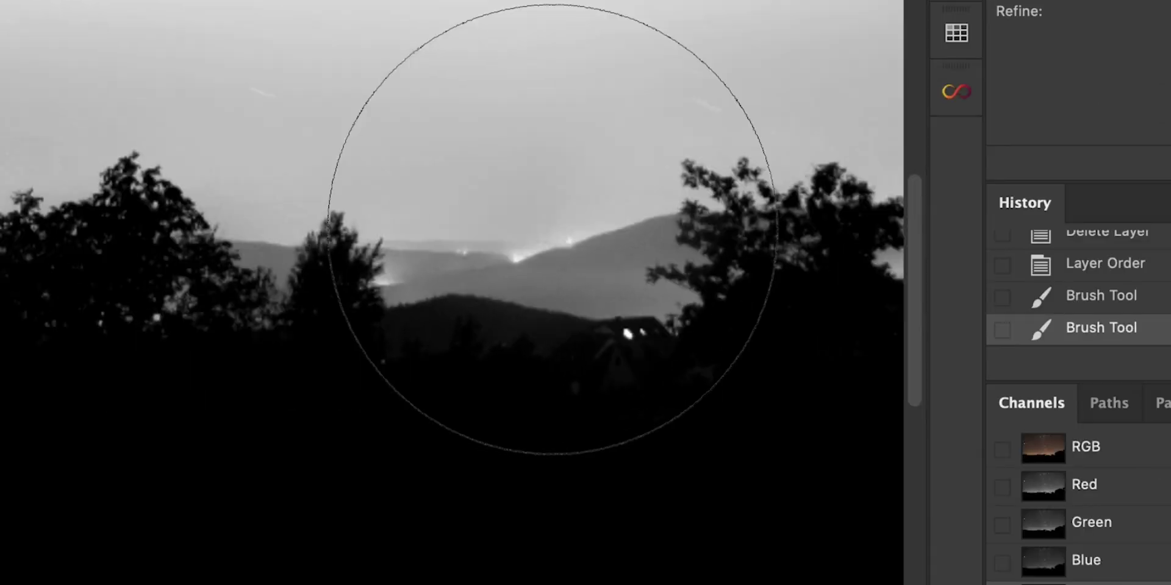
{"action": "scroll", "coordinate": [552, 229], "scroll_direction": "up", "scroll_amount": 10}
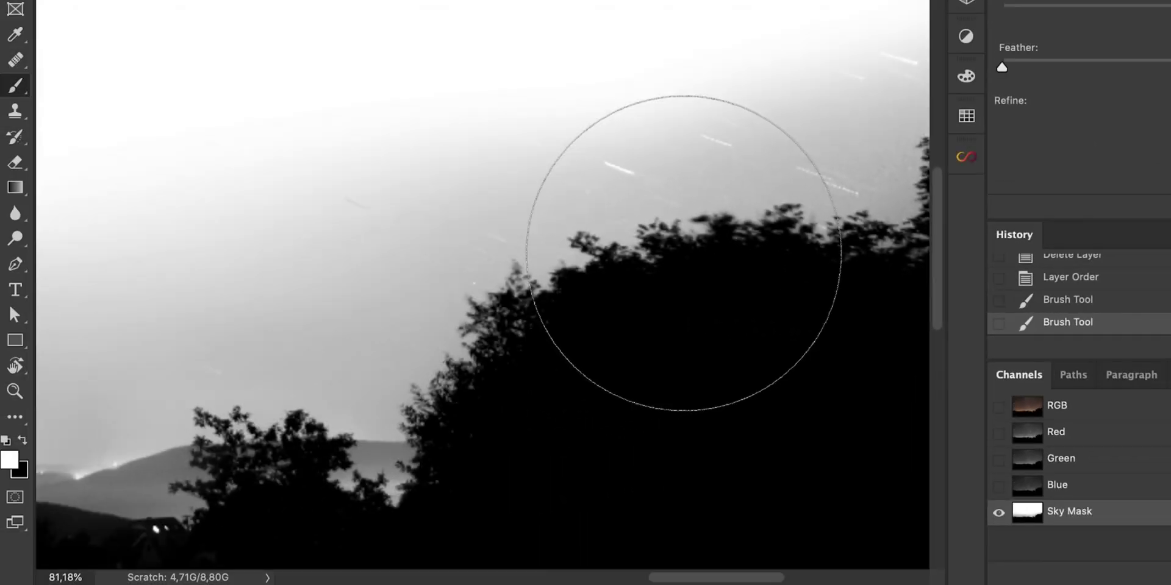
{"action": "left_click_drag", "start_coordinate": [508, 197], "coordinate": [314, 335]}
{"action": "key", "text": "ctrl+z"}
{"action": "scroll", "coordinate": [371, 276], "scroll_direction": "right", "scroll_amount": 3}
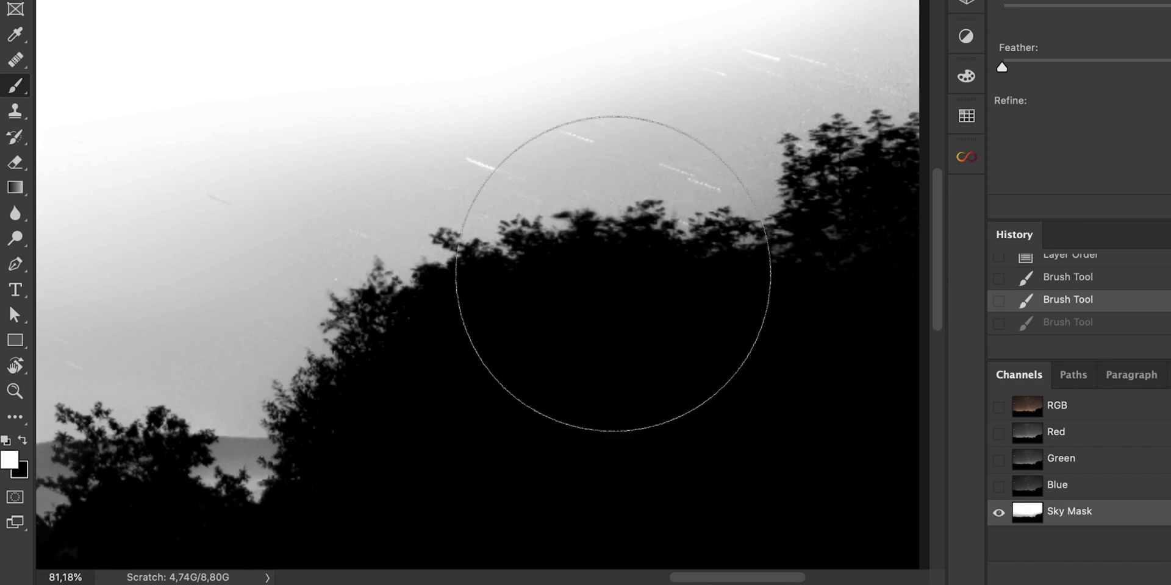